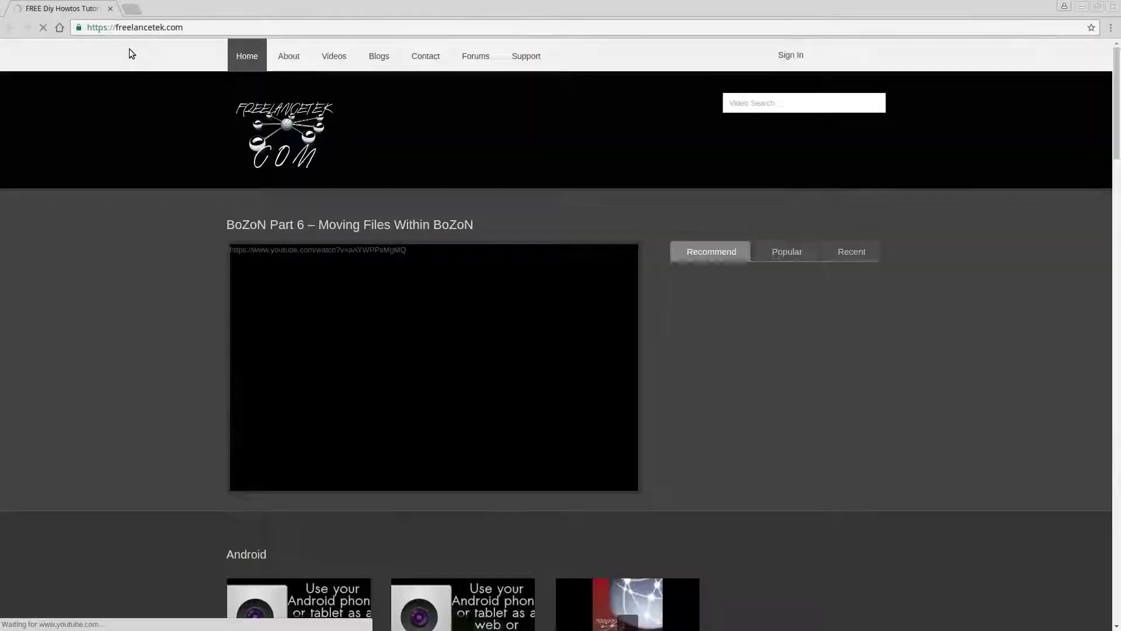
left_click(131, 8)
type("https://199.168.71.51:8080/login/")
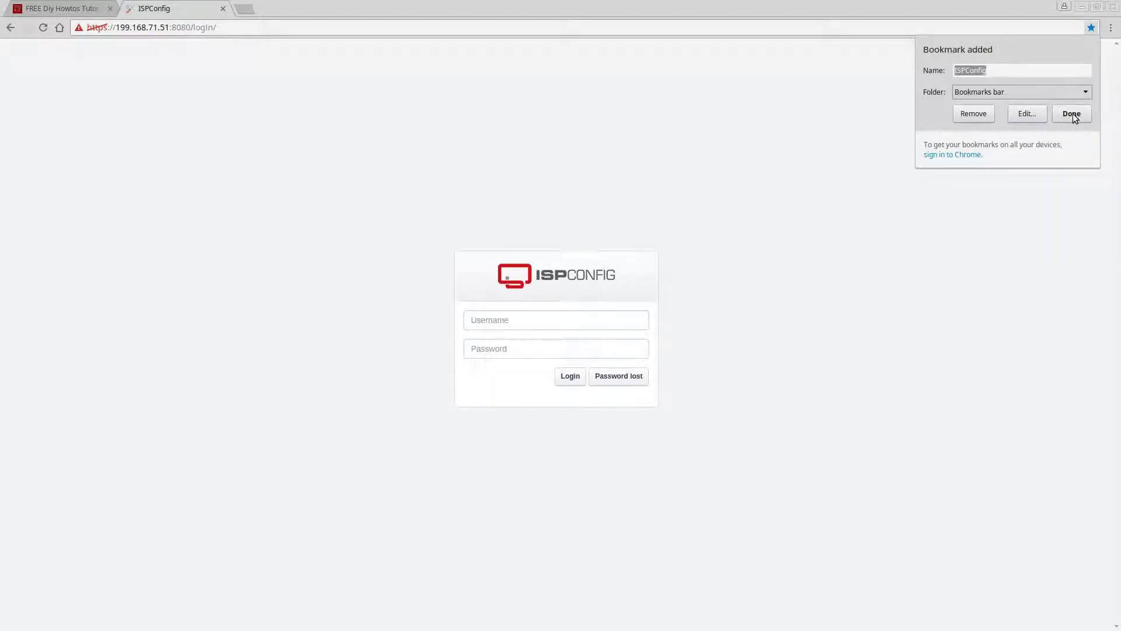
left_click(1000, 76)
type("Local")
left_click(1068, 113)
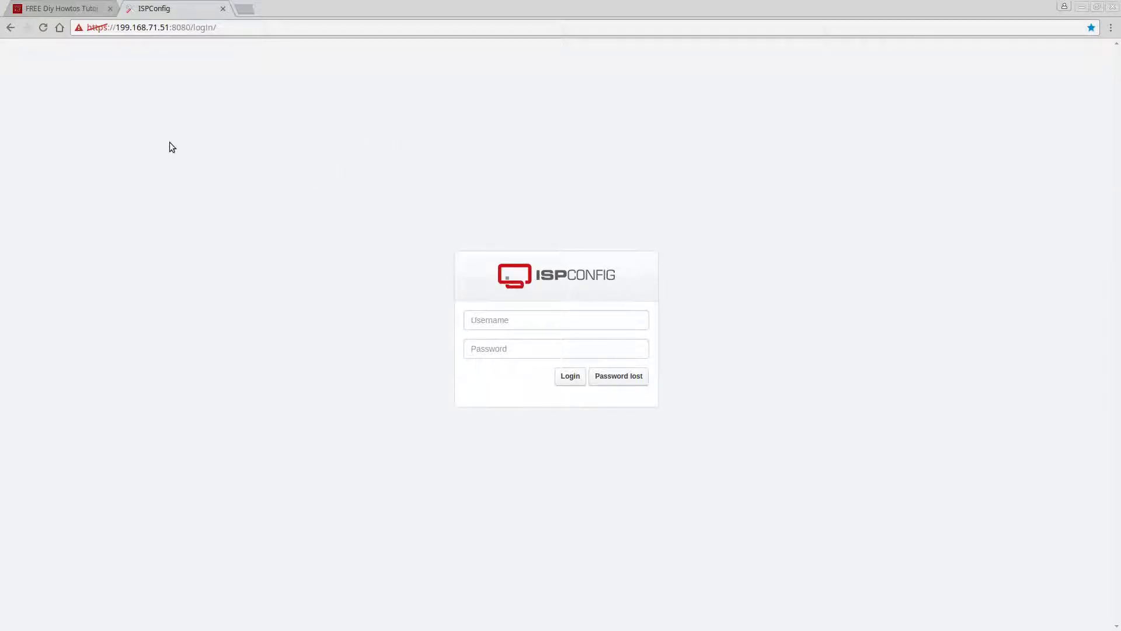
- Log in to ISPConfig as admin with the account password
left_click(507, 320)
type("admin")
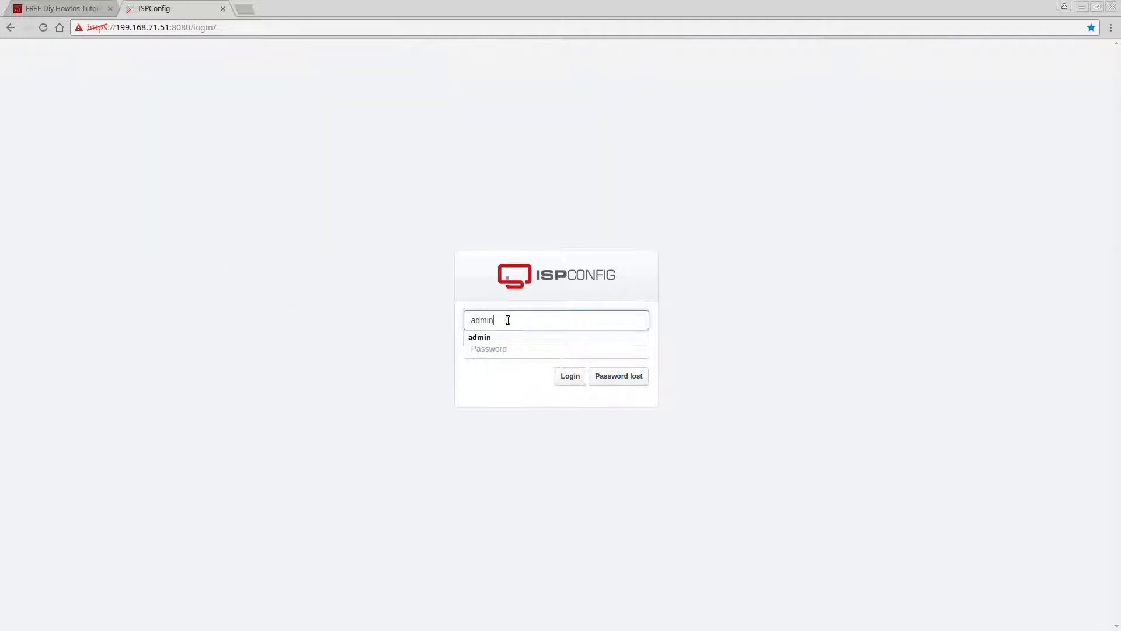
key("Tab")
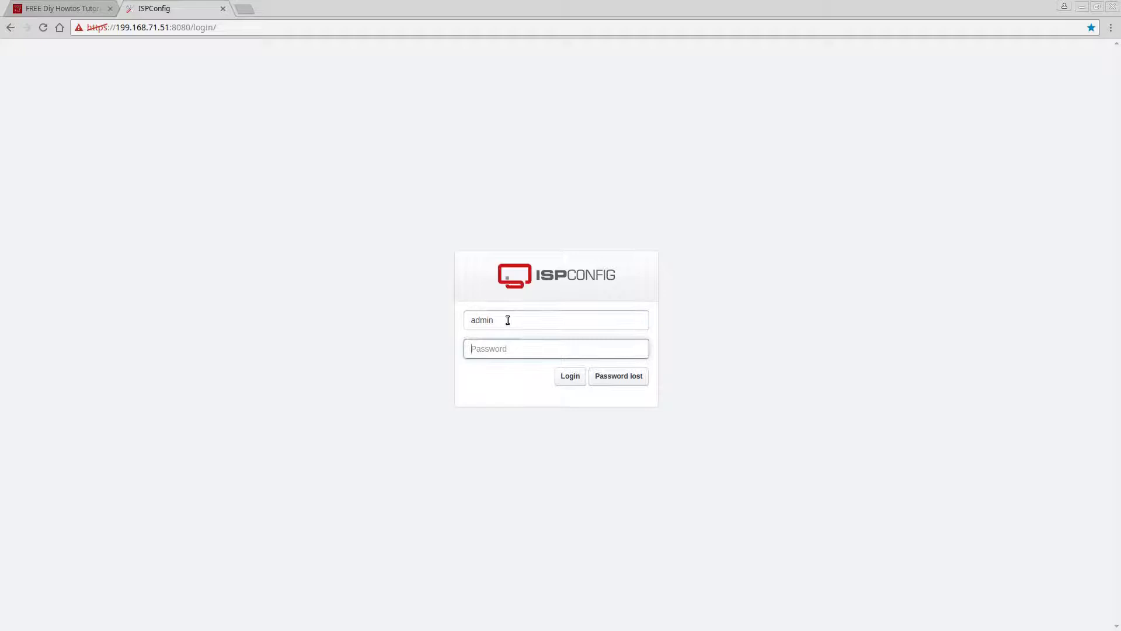
type("••••••••••")
key("Return")
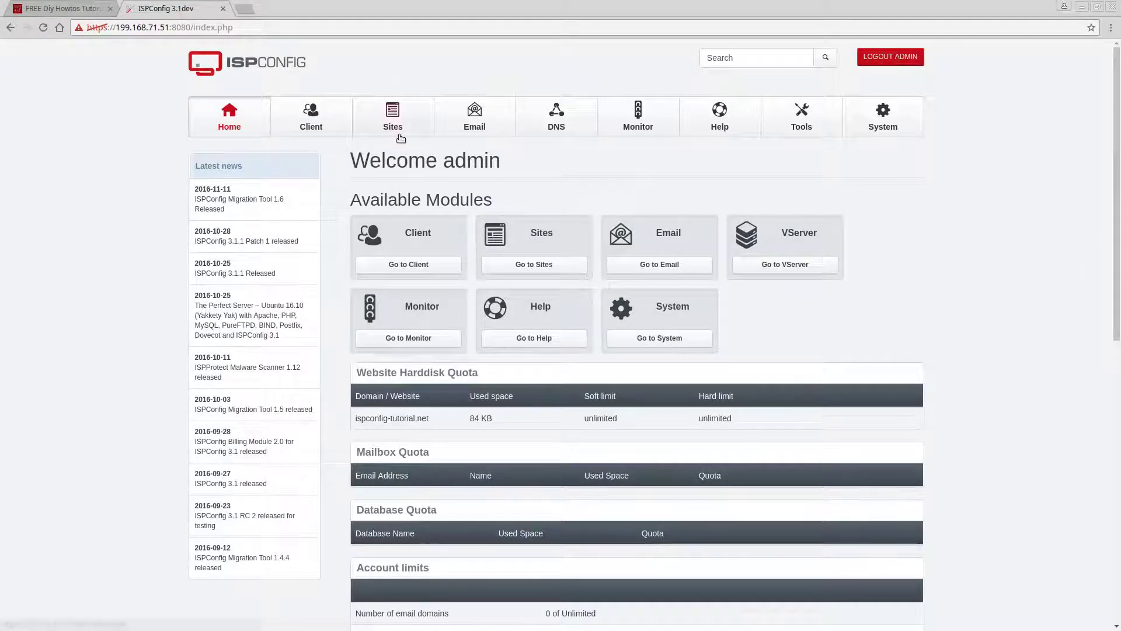
- Look through the Clients and Websites lists, then go to the empty DNS Zones page
left_click(297, 121)
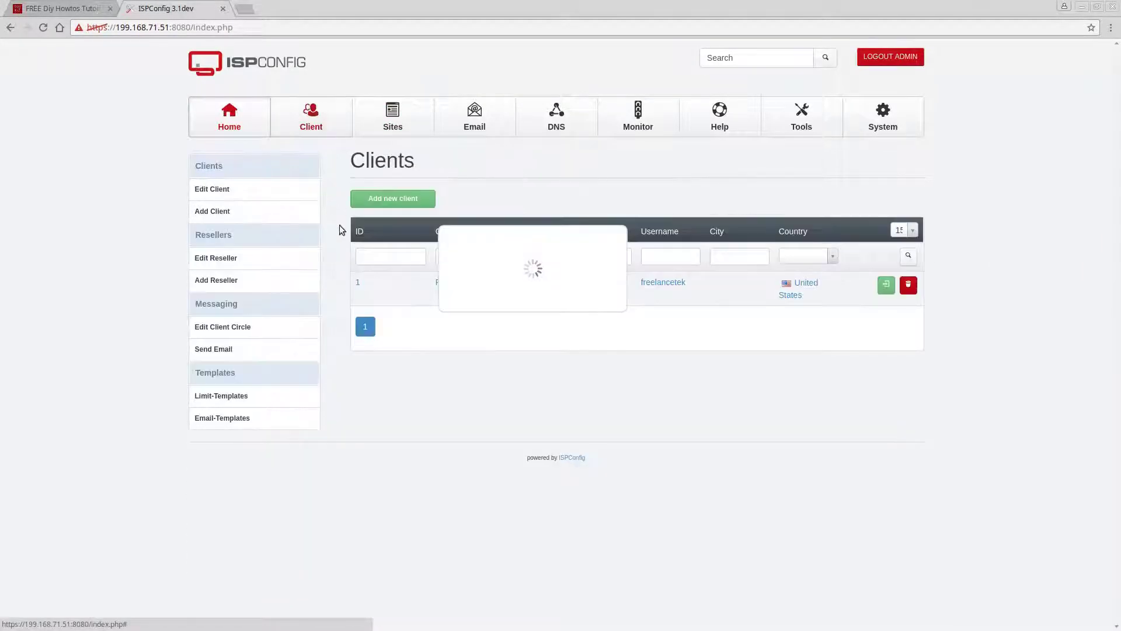
left_click(393, 120)
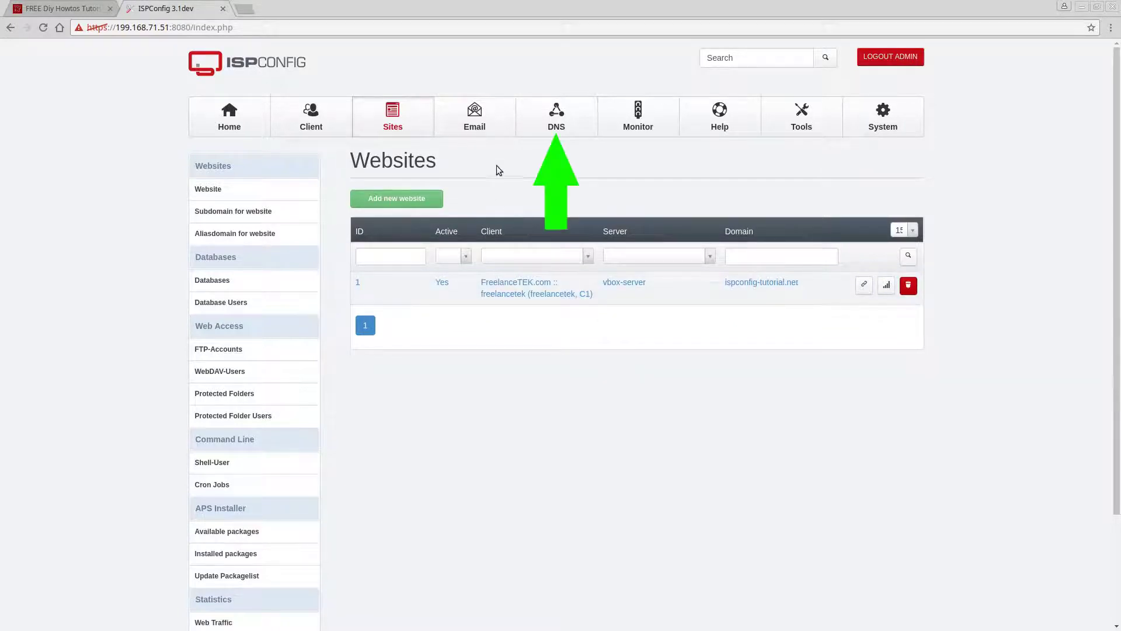
left_click(543, 117)
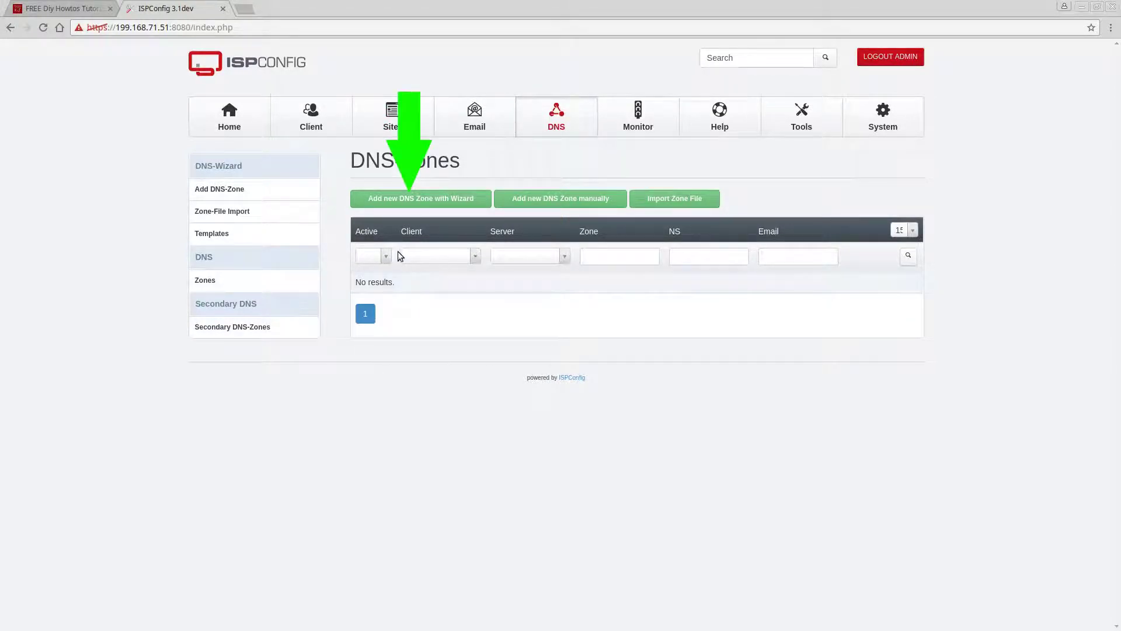
- Start the DNS Zone Wizard for client FreelanceTEK.com with domain ispconfig-tutorial.net
left_click(406, 199)
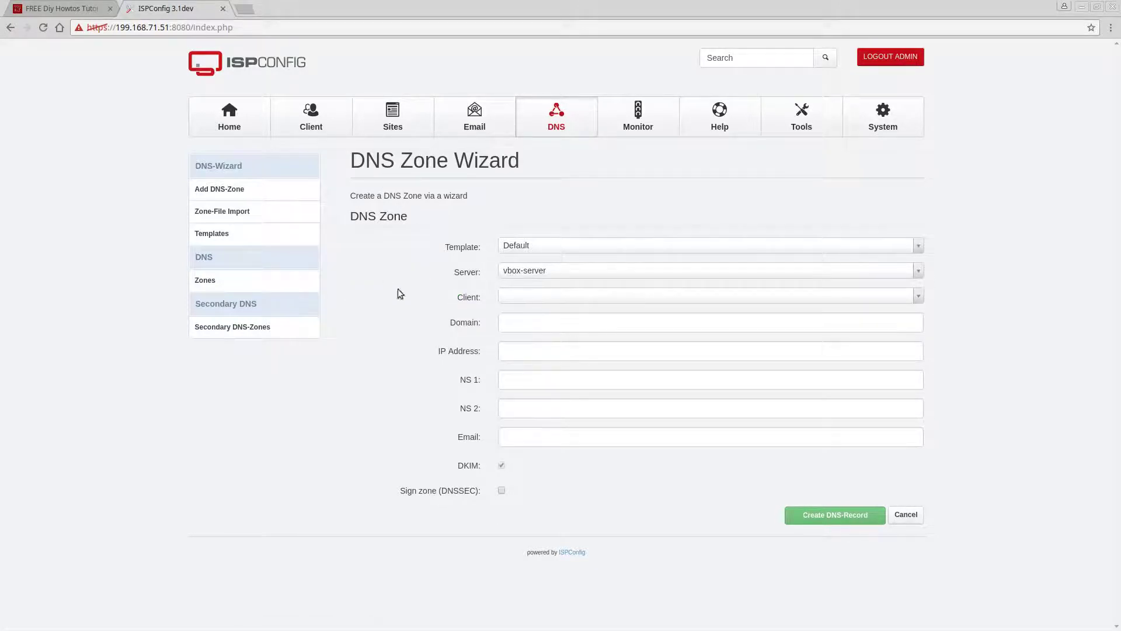
left_click(538, 296)
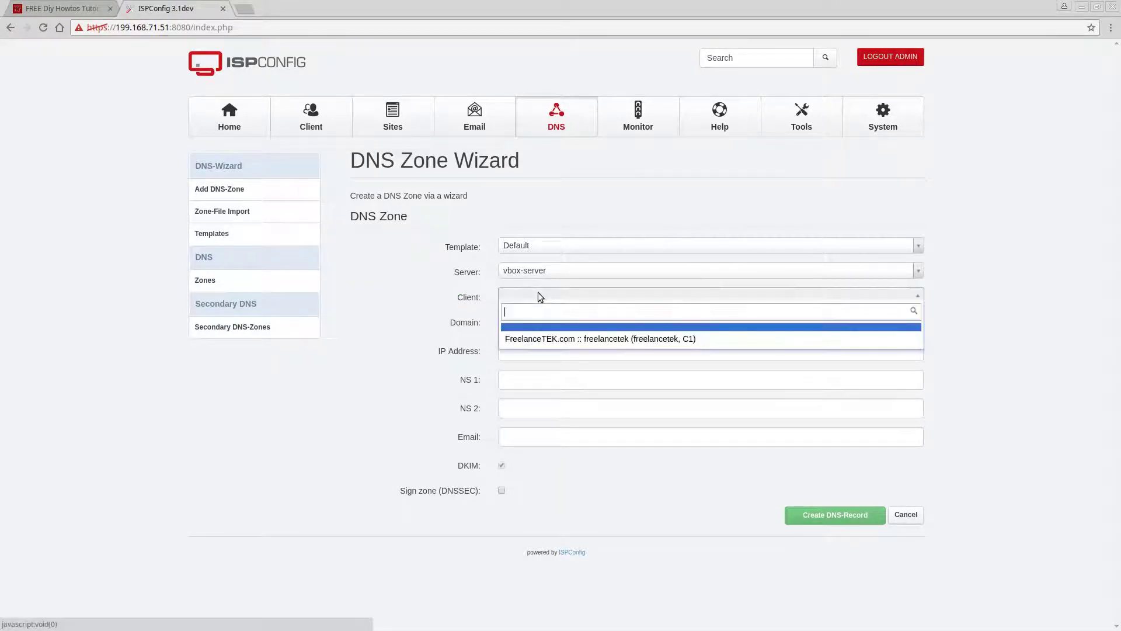
left_click(540, 343)
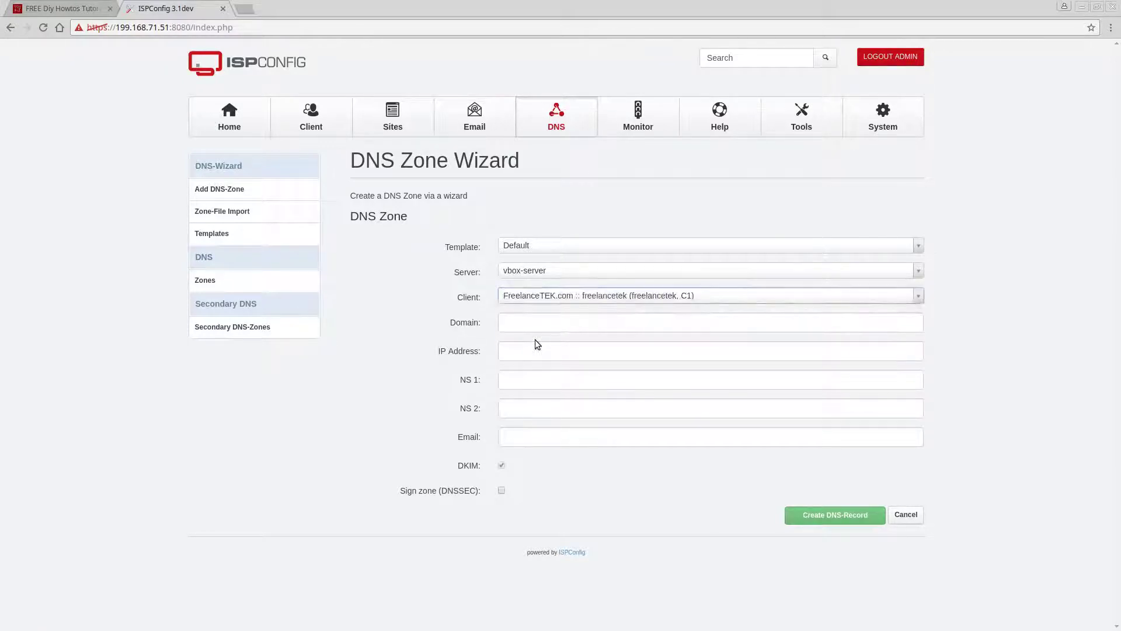
left_click(523, 322)
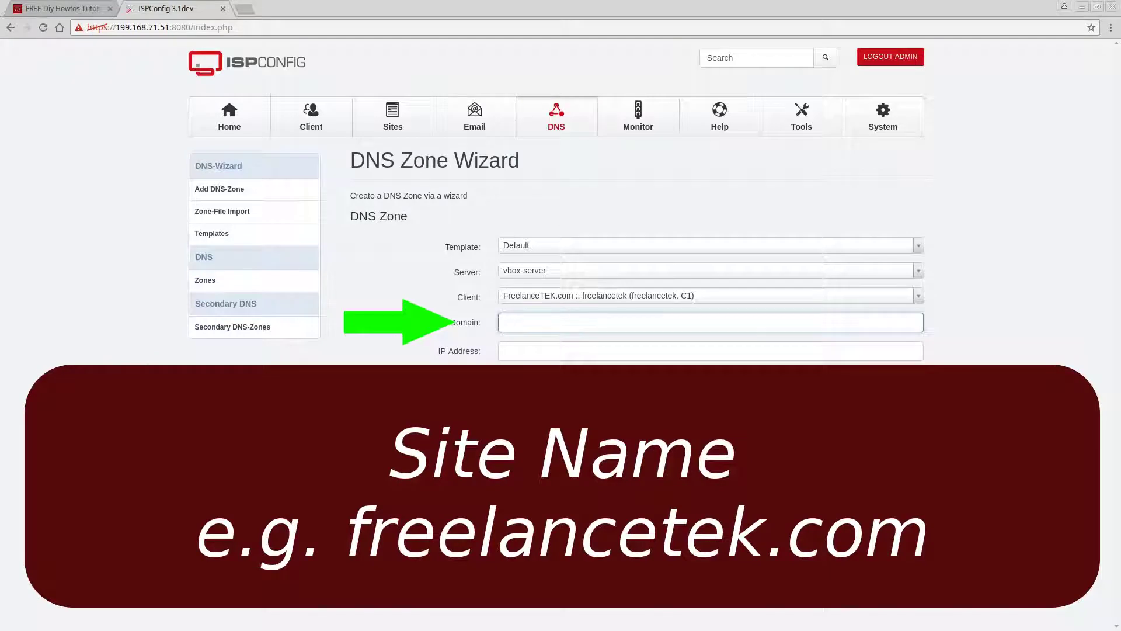
type("ispconfig-tutorial.net")
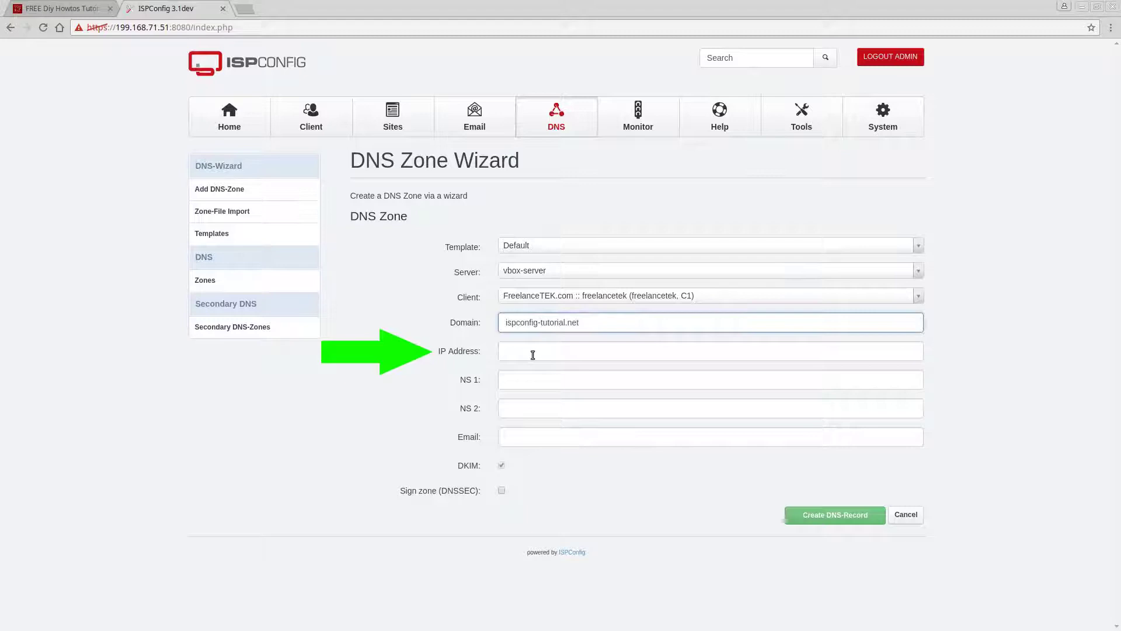
- Choose the suggested zone IP 199.168.71.51 and copy it for reuse
left_click(533, 355)
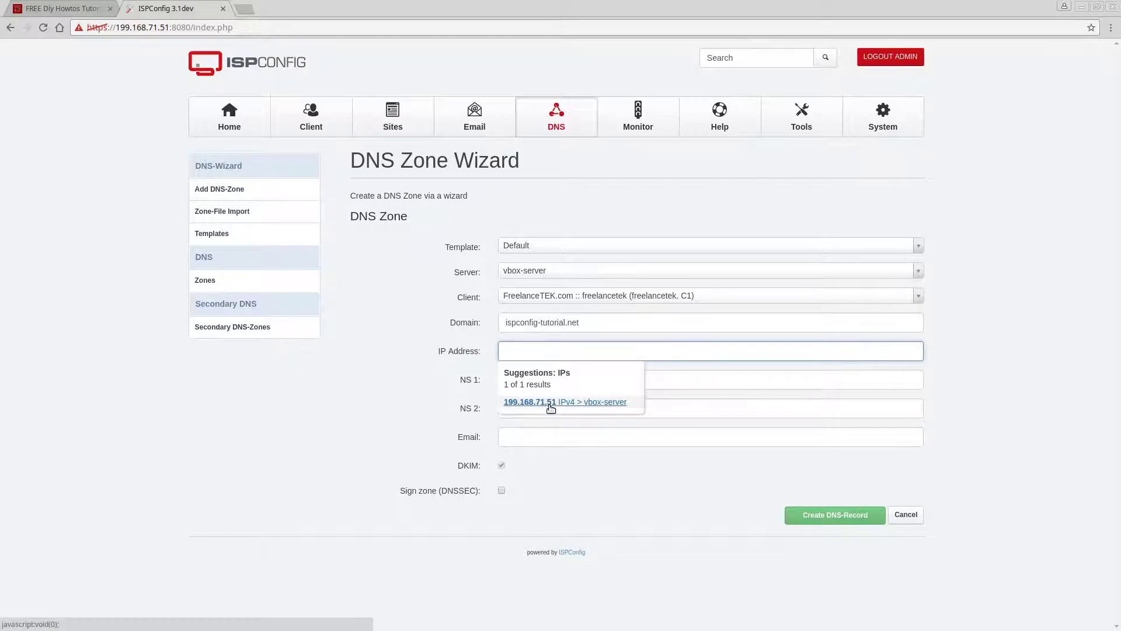
left_click(538, 405)
left_click(564, 380)
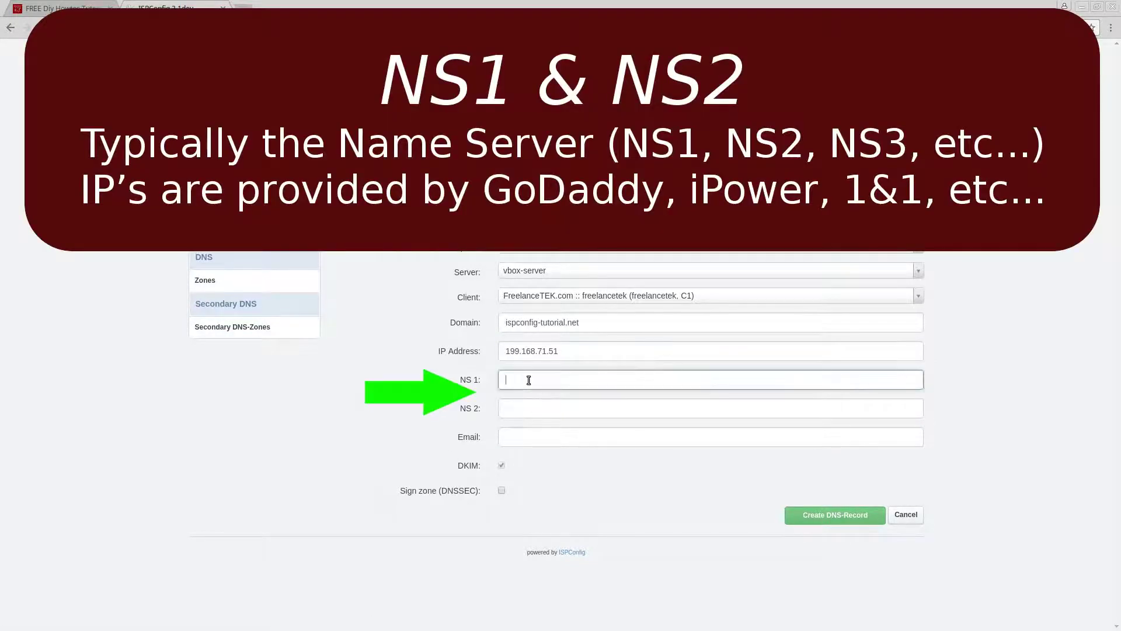
double_click(568, 352)
key("ctrl+c")
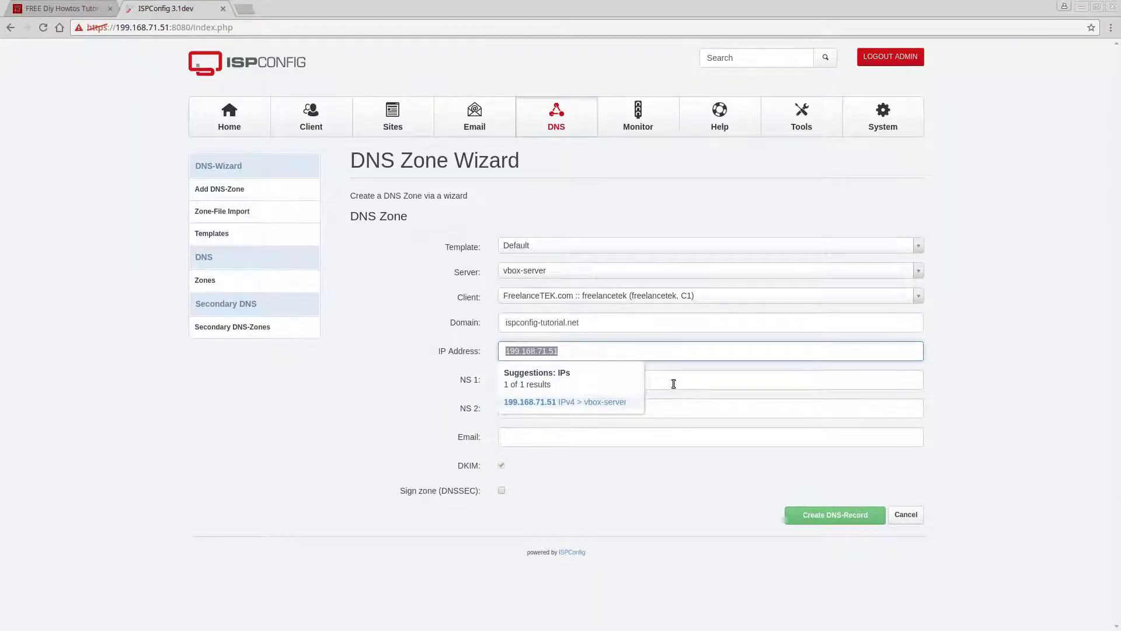
- Enter ns1.freelancetek.com as the first name server
left_click(670, 382)
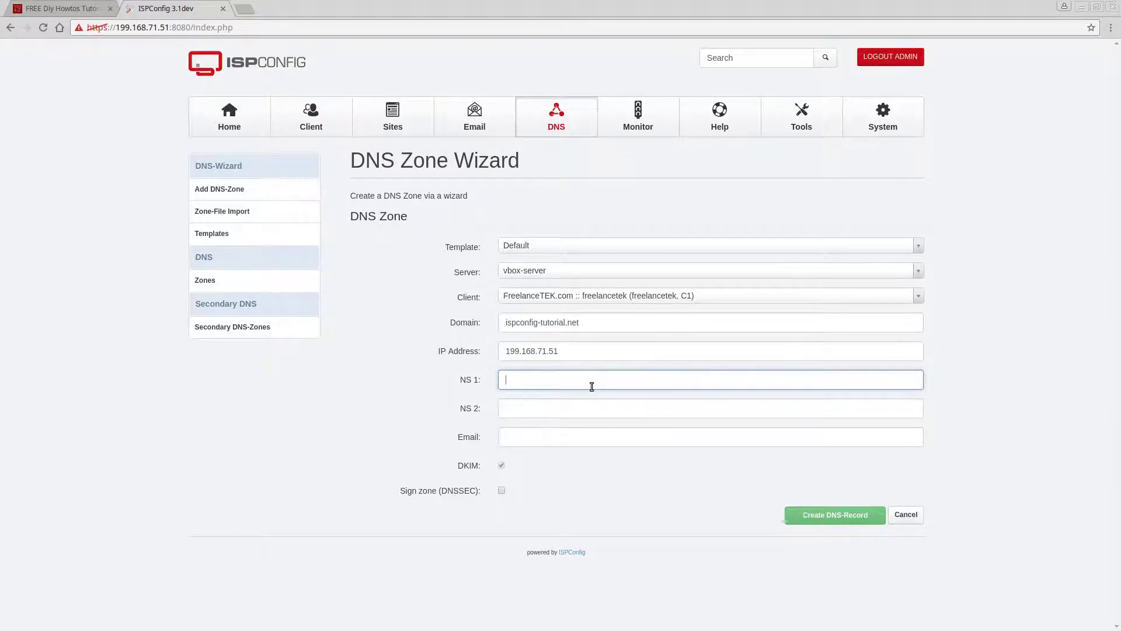
type("ns1.")
key("ctrl+v")
key("BackSpace")
key("BackSpace")
key("BackSpace")
key("BackSpace")
key("BackSpace")
key("BackSpace")
key("BackSpace")
key("BackSpace")
key("BackSpace")
key("BackSpace")
key("BackSpace")
key("BackSpace")
key("BackSpace")
type("reelancetek.com")
left_click(565, 401)
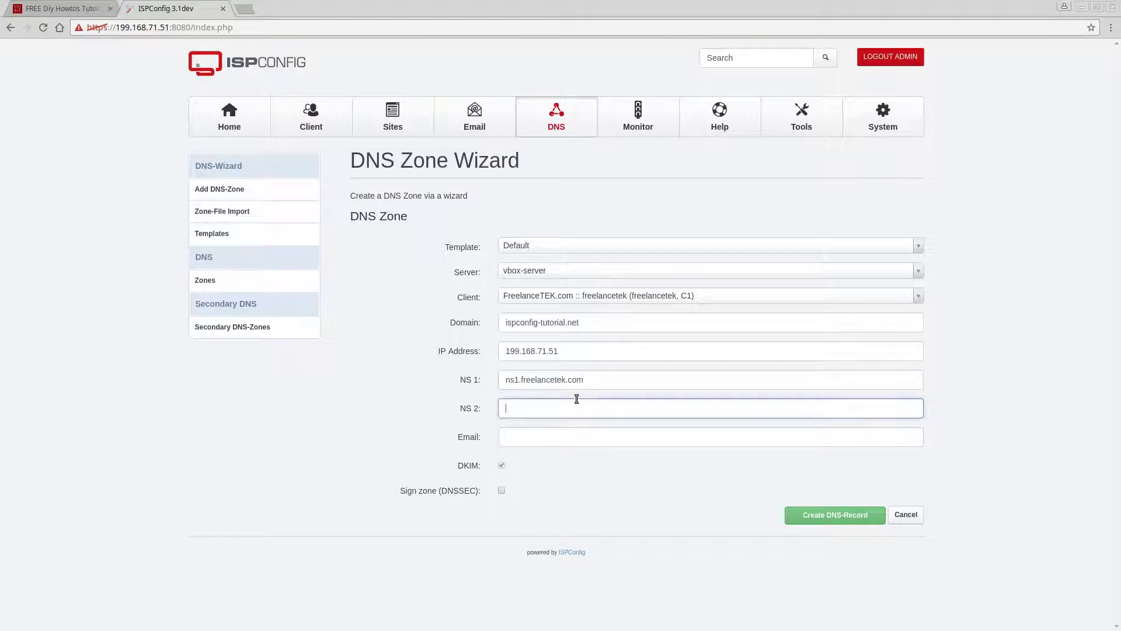
left_click(593, 378)
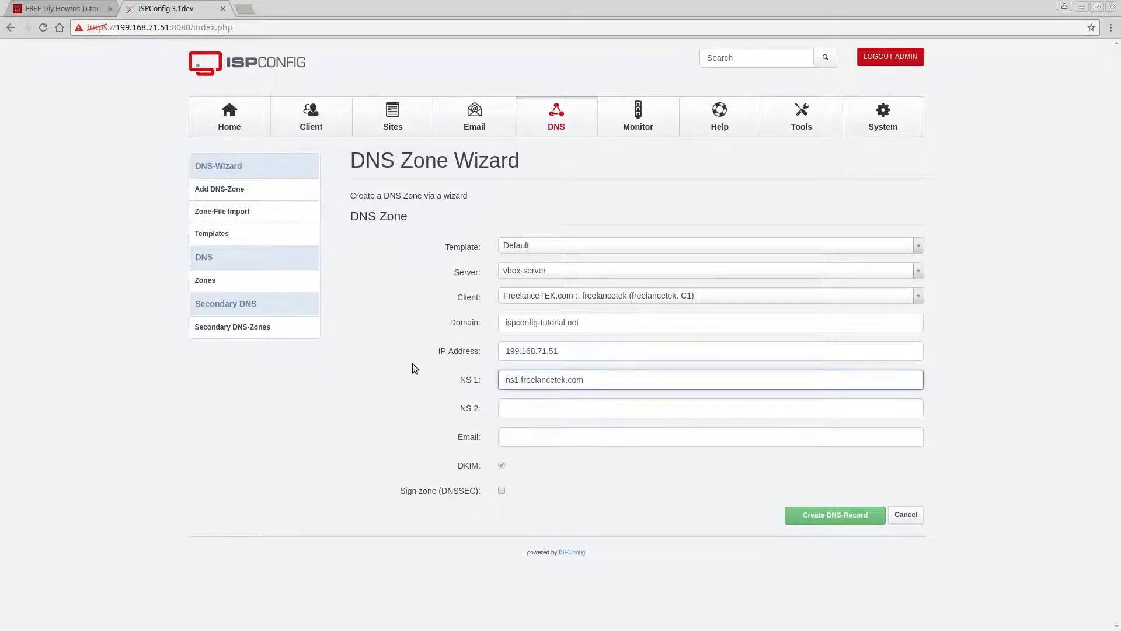
- Copy the first name server into NS 2 and change it to ns2.freelancetek.com
double_click(530, 380)
left_click(530, 380)
triple_click(532, 379)
key("ctrl+c")
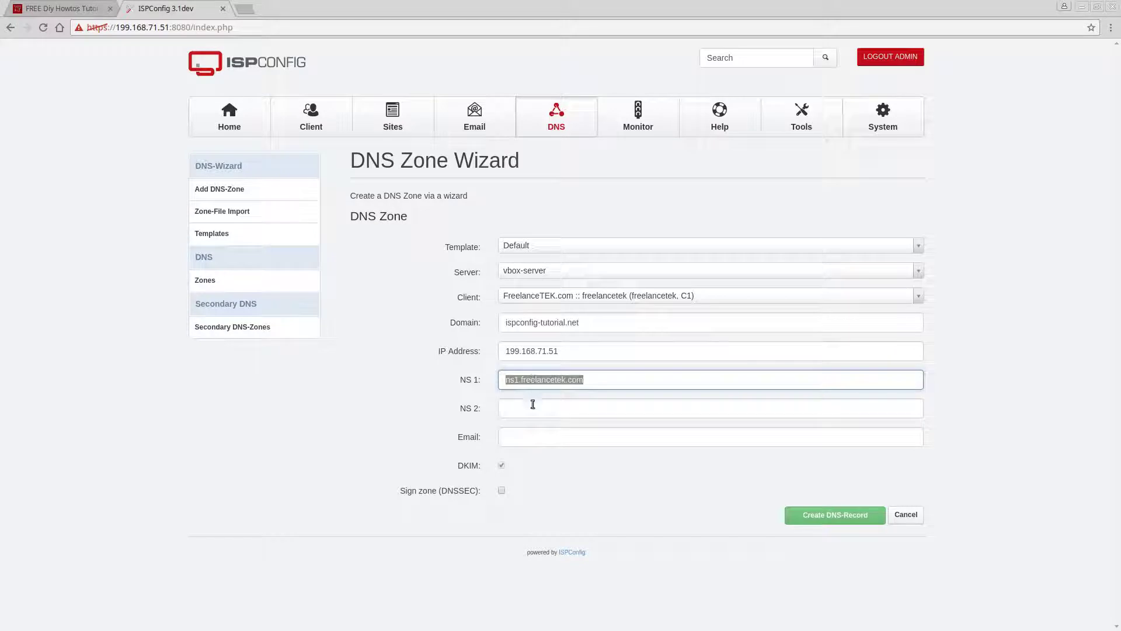
left_click(530, 403)
key("ctrl+v")
key("Left")
key("Left")
key("Left")
key("Left")
key("Left")
key("Left")
key("Left")
key("Left")
key("Left")
key("Left")
key("Left")
key("Left")
key("Left")
key("Left")
key("Left")
key("Left")
key("Left")
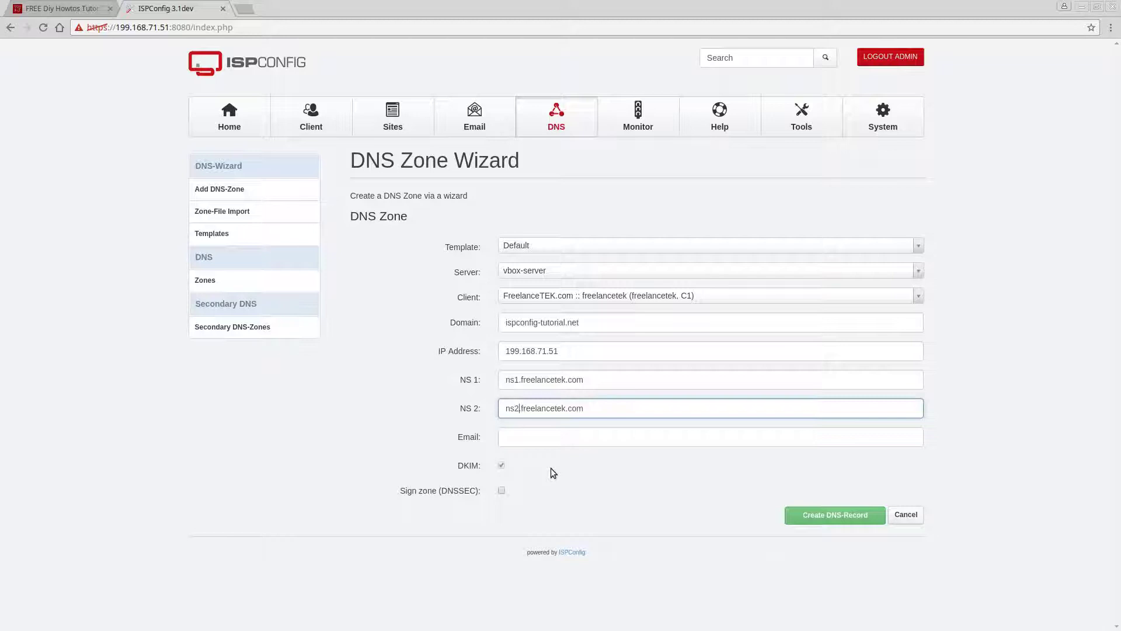
- Set the contact email to the webmaster address at ispconfig-tutorial.net and create the zone
left_click(568, 435)
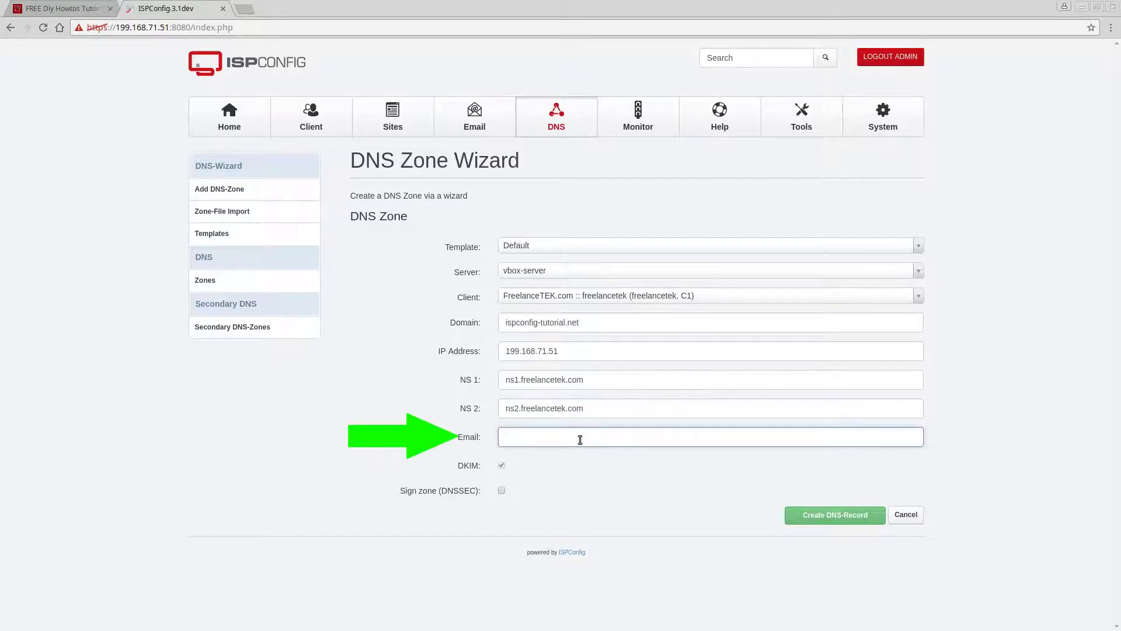
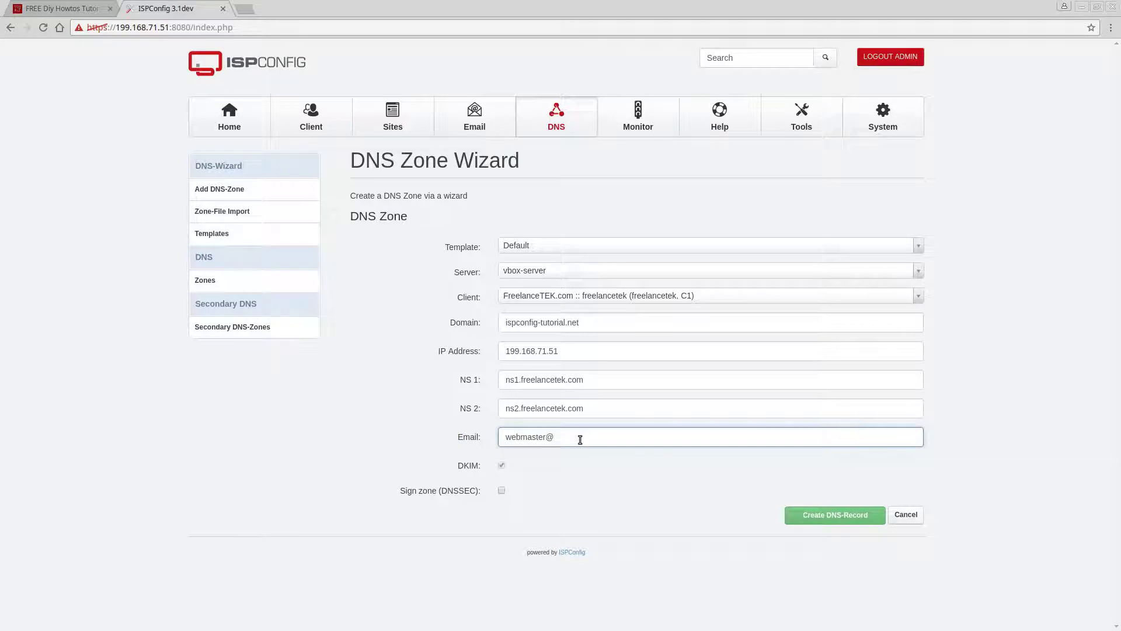
left_click_drag(582, 323, 475, 316)
key("ctrl+c")
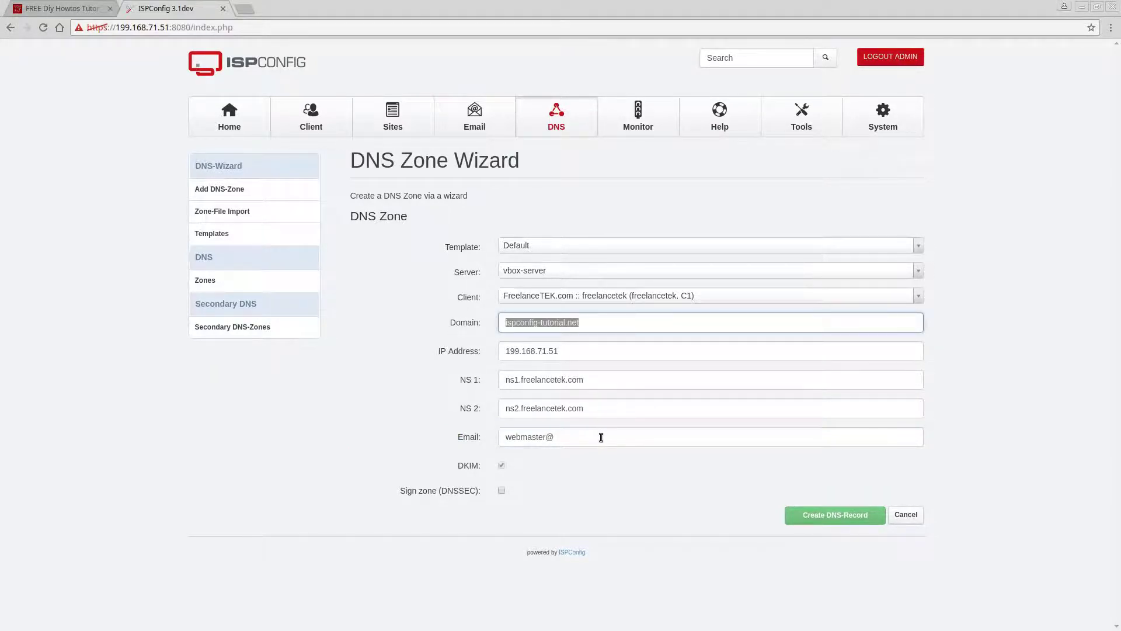
left_click(601, 437)
key("ctrl+v")
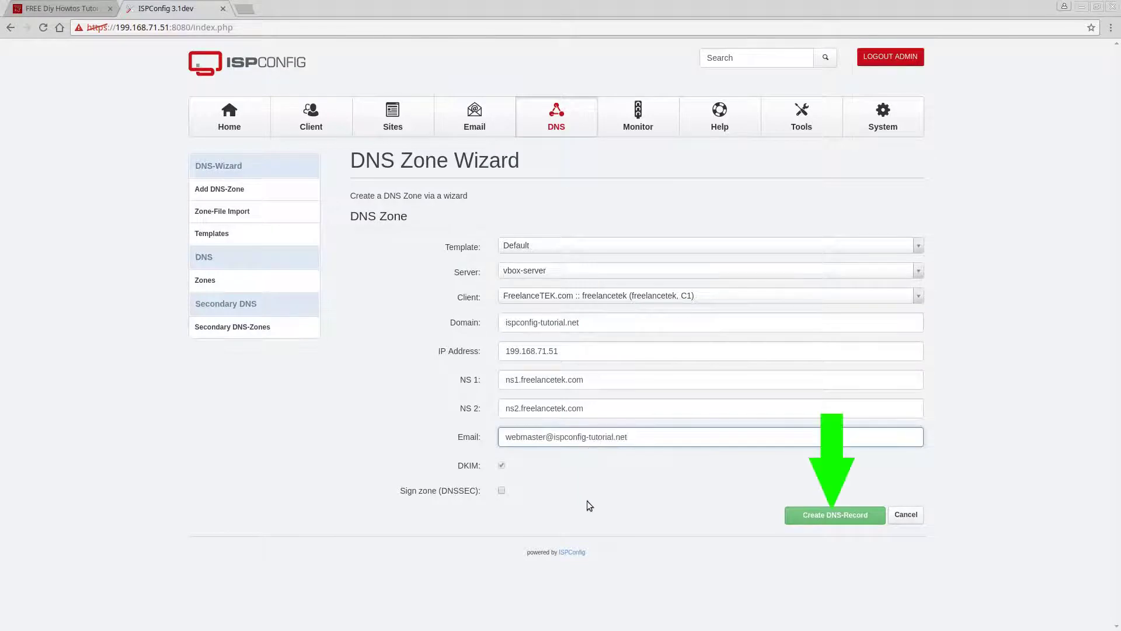
left_click(801, 516)
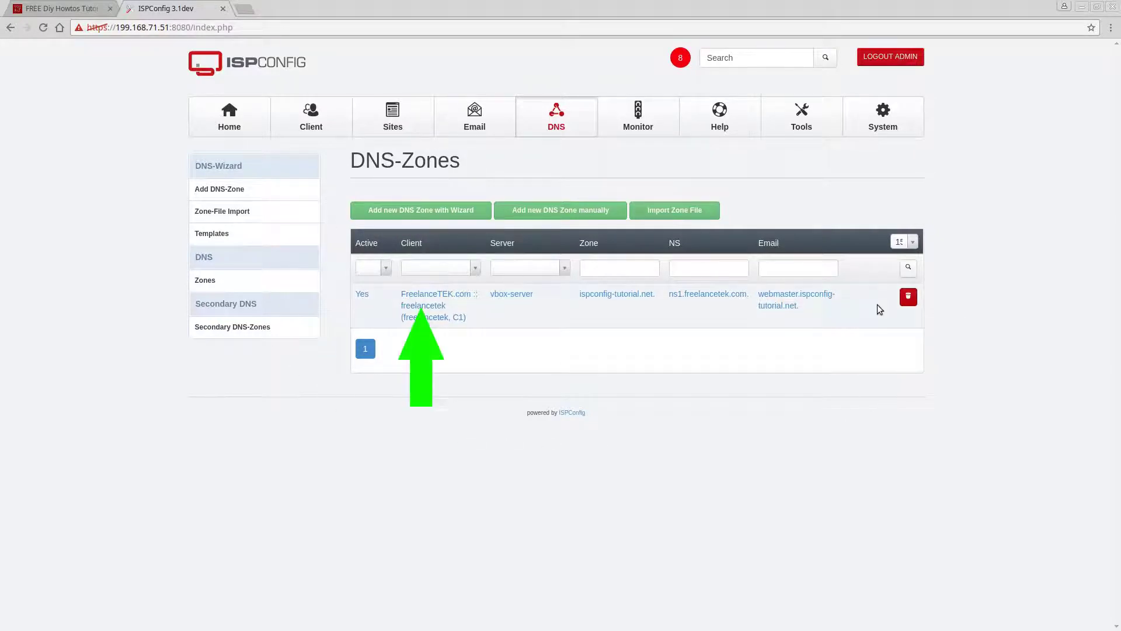
- Open the ispconfig-tutorial.net zone's edit form and scroll through its SOA settings
left_click(428, 304)
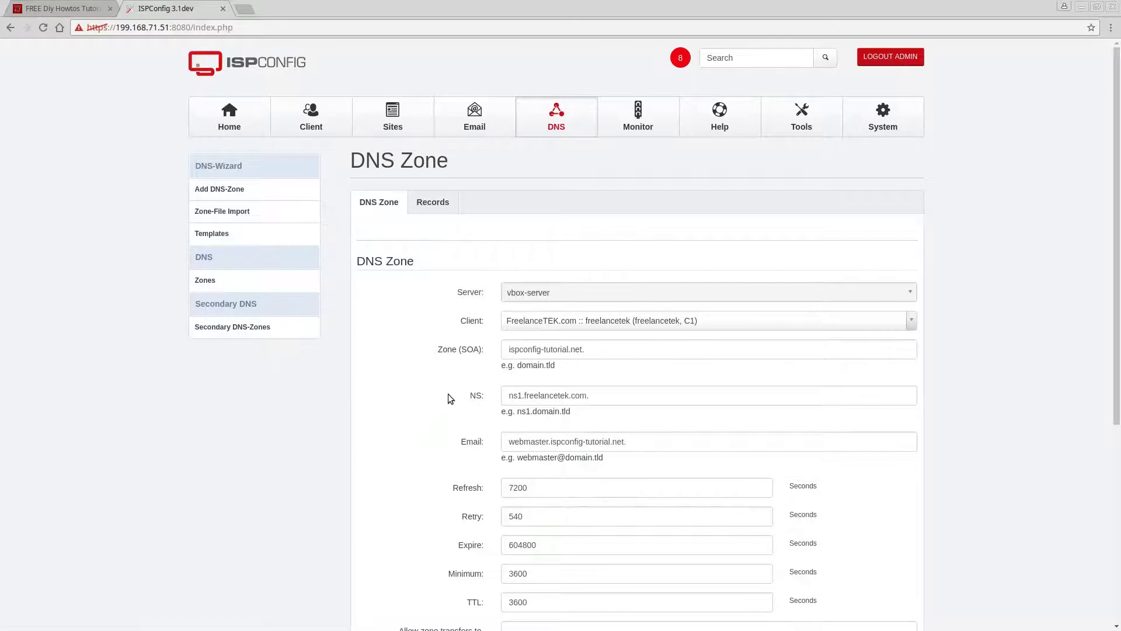
scroll(451, 389, "down", 3)
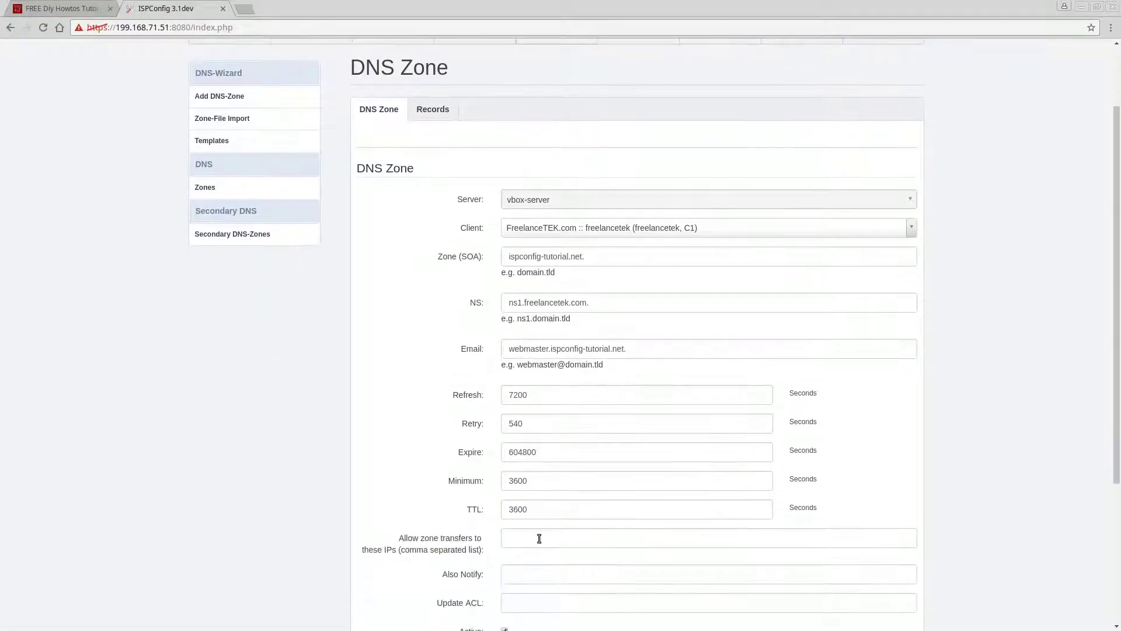
scroll(510, 537, "down", 4)
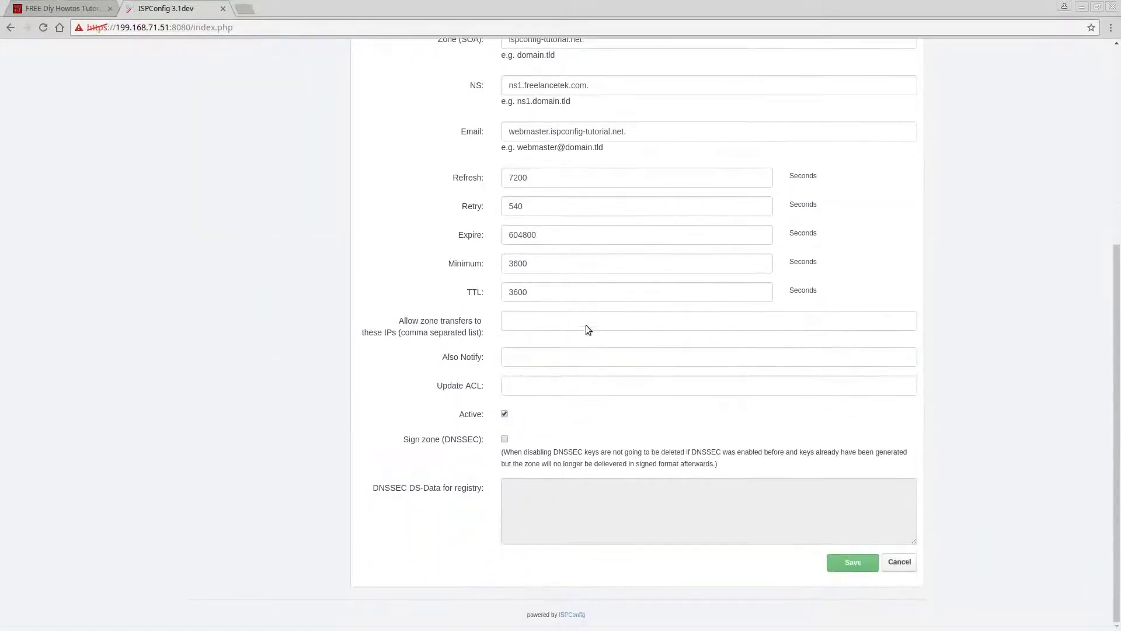
scroll(554, 348, "up", 2)
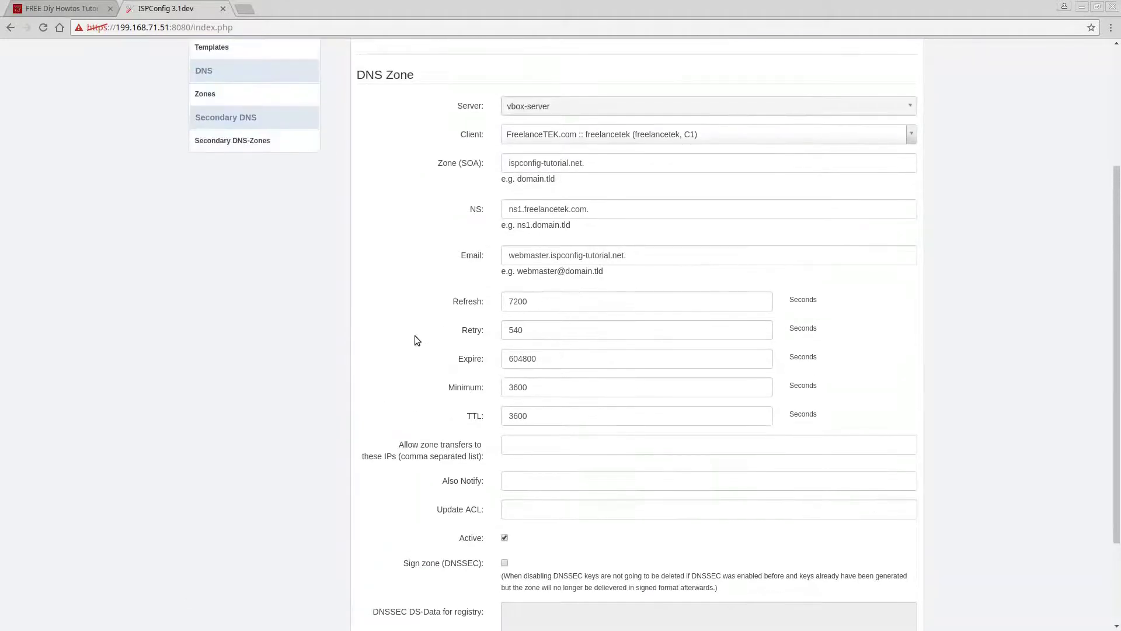
scroll(411, 336, "up", 3)
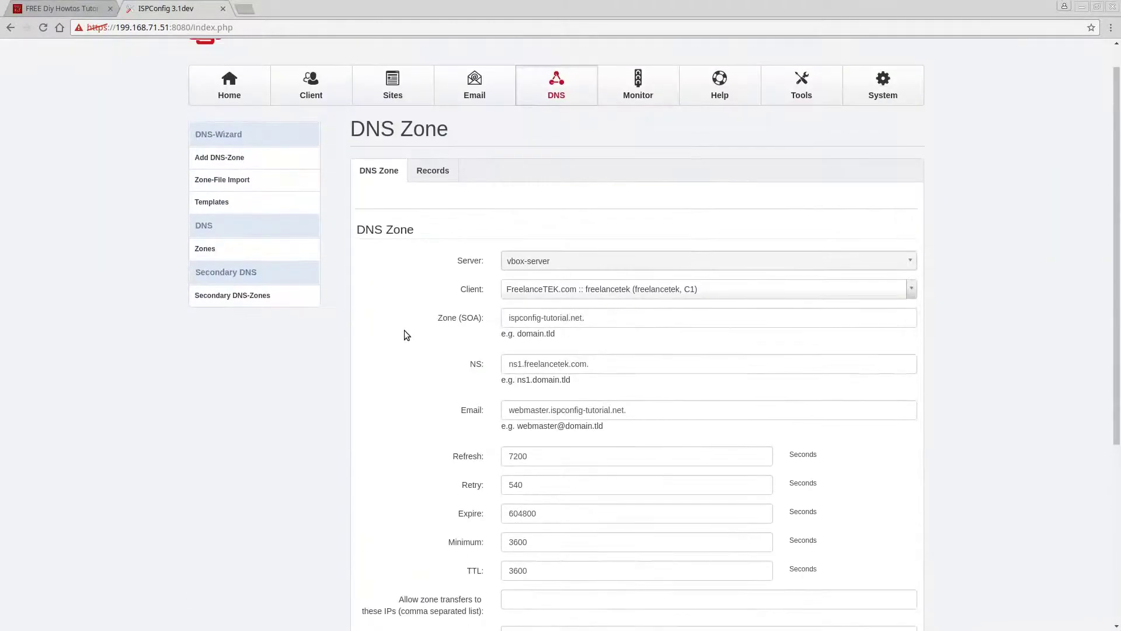
- Review the zone's A, MX, NS and TXT records, then log out of ISPConfig
left_click(427, 174)
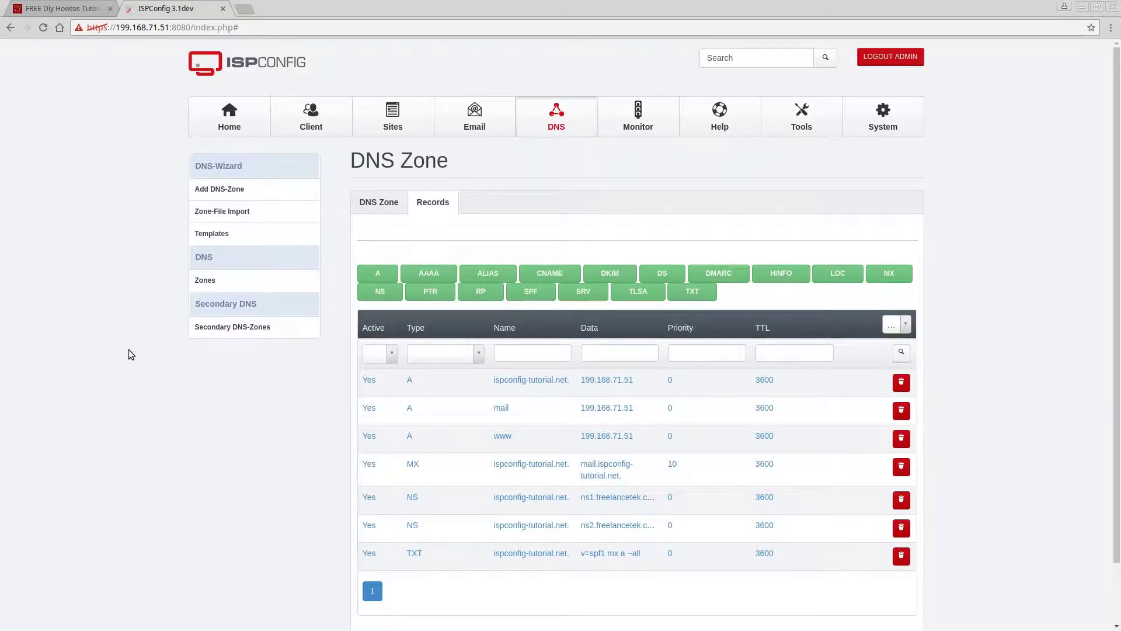
left_click(878, 58)
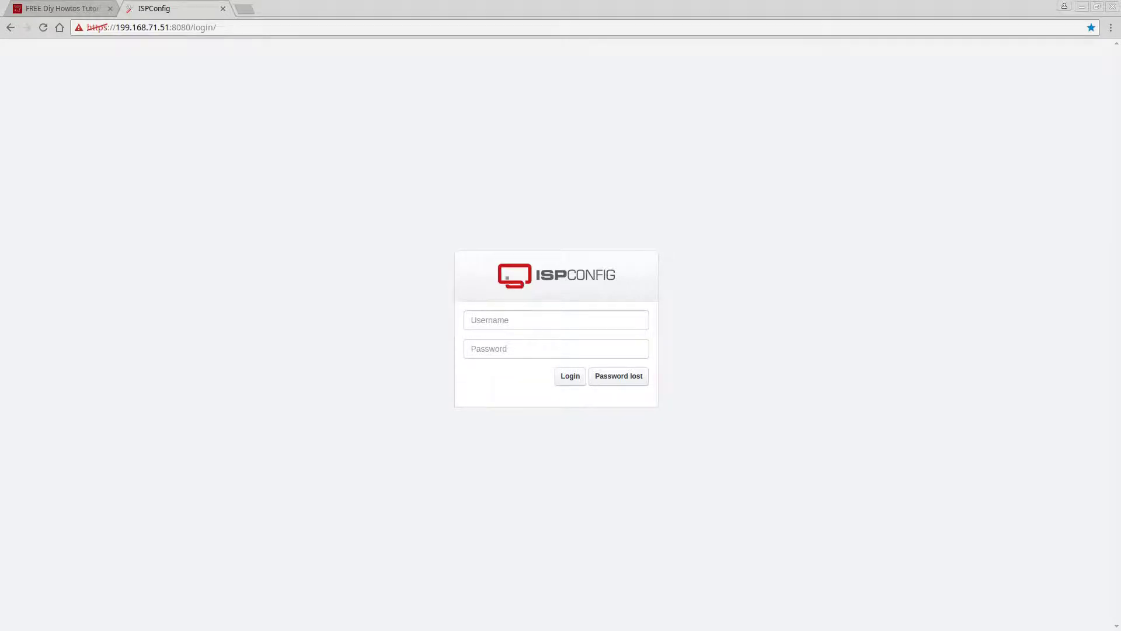
- Set Wired connection 1 to DHCP addresses only with DNS server 199.168.71.51, then save and close
left_click_drag(385, 243, 541, 183)
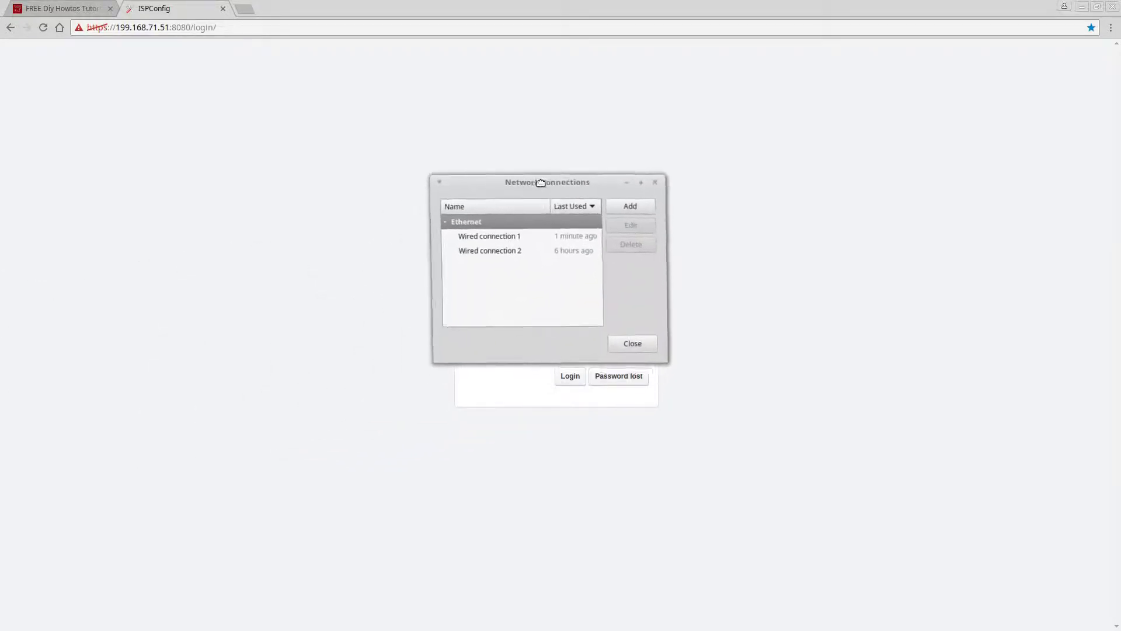
left_click(491, 236)
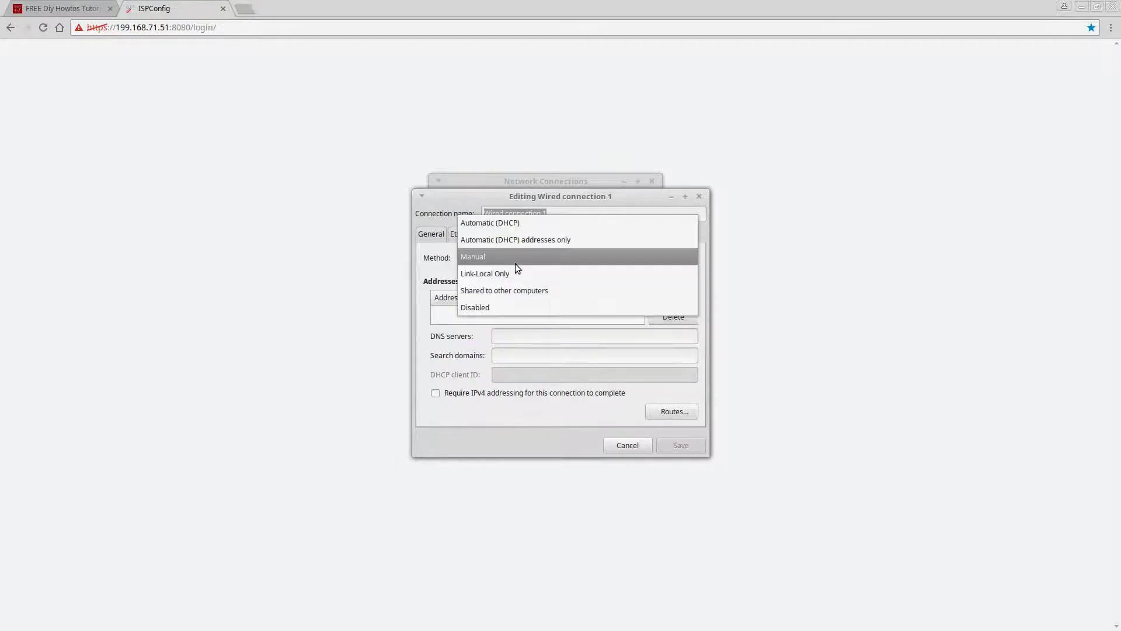
left_click(512, 240)
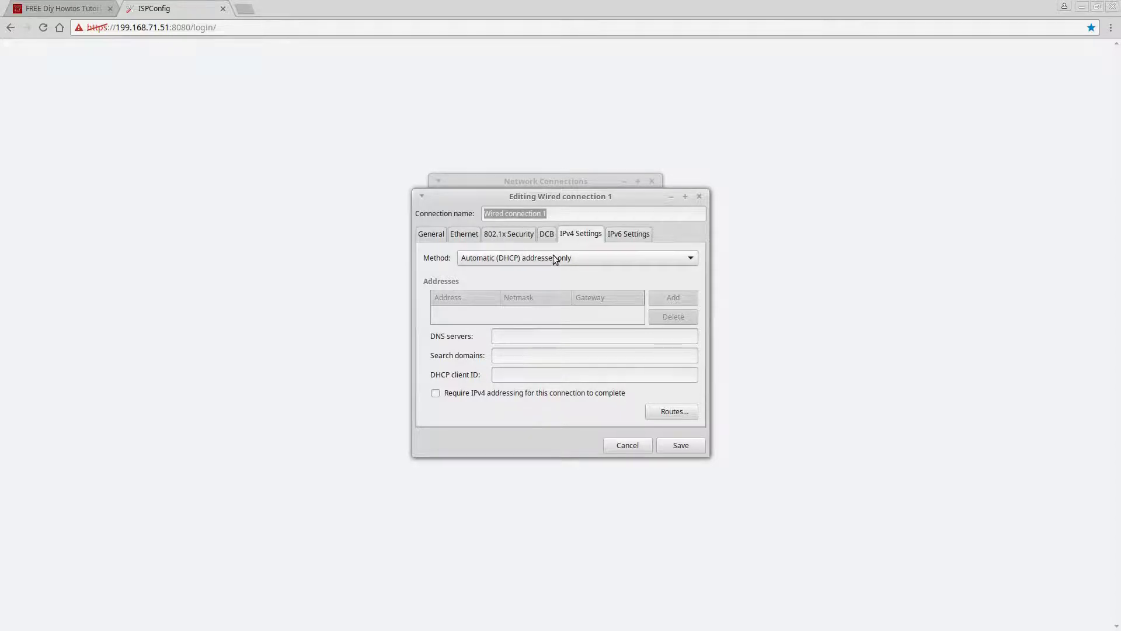
left_click(560, 335)
type("199.168")
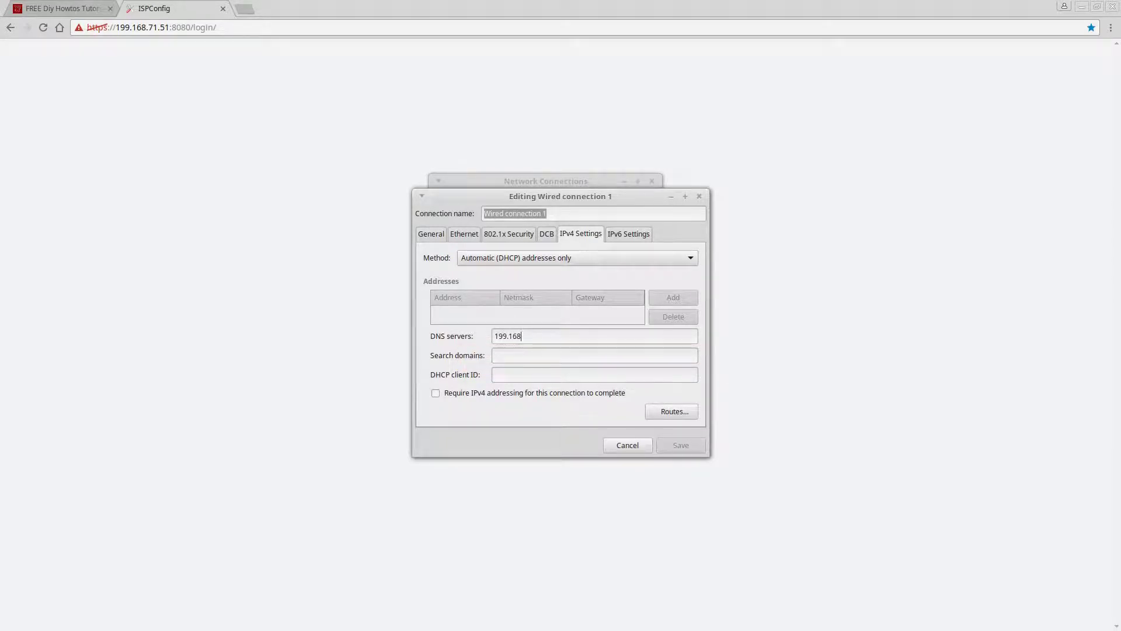
type(".71.51")
left_click(670, 441)
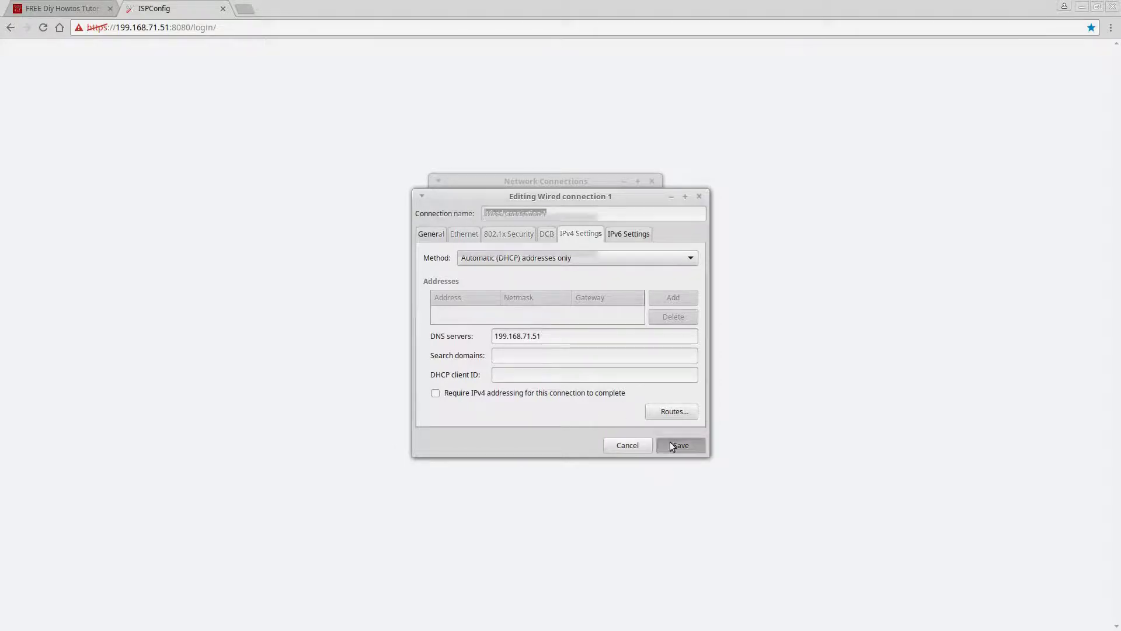
left_click(626, 343)
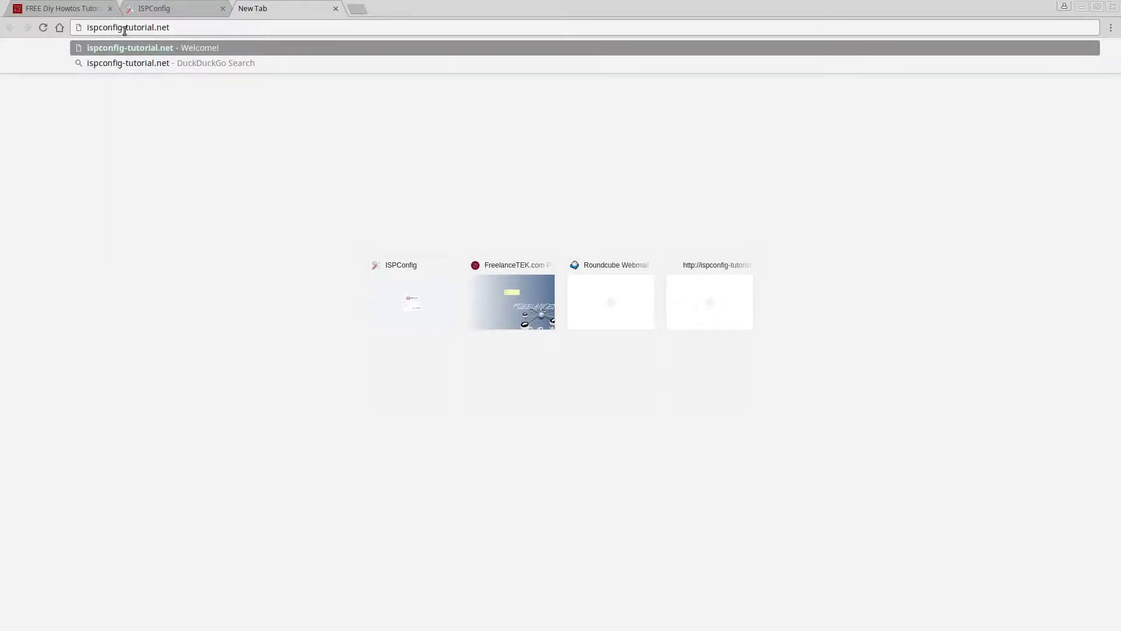
- Load ispconfig-tutorial.net's welcome page, then return to the ISPConfig login tab
left_click(169, 47)
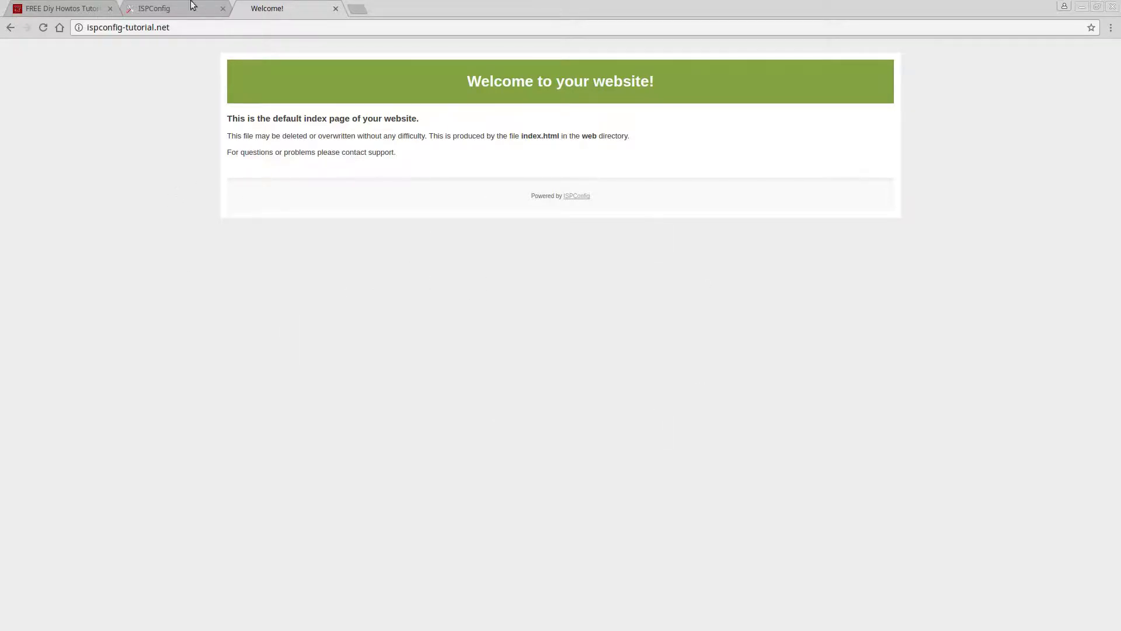
left_click(163, 9)
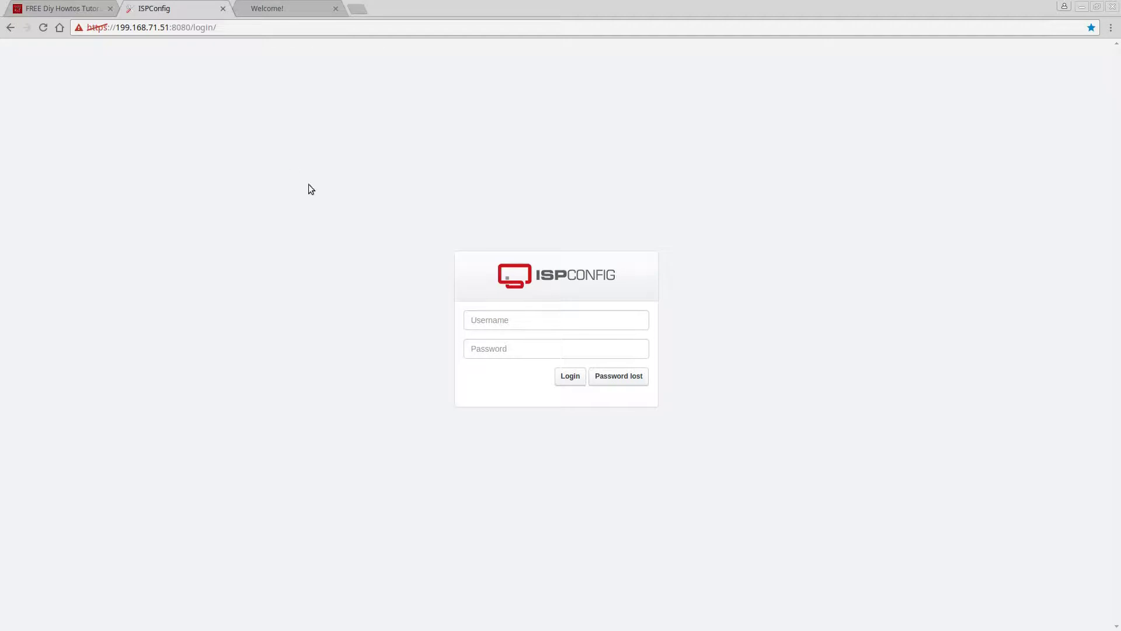
left_click(484, 316)
type("admin")
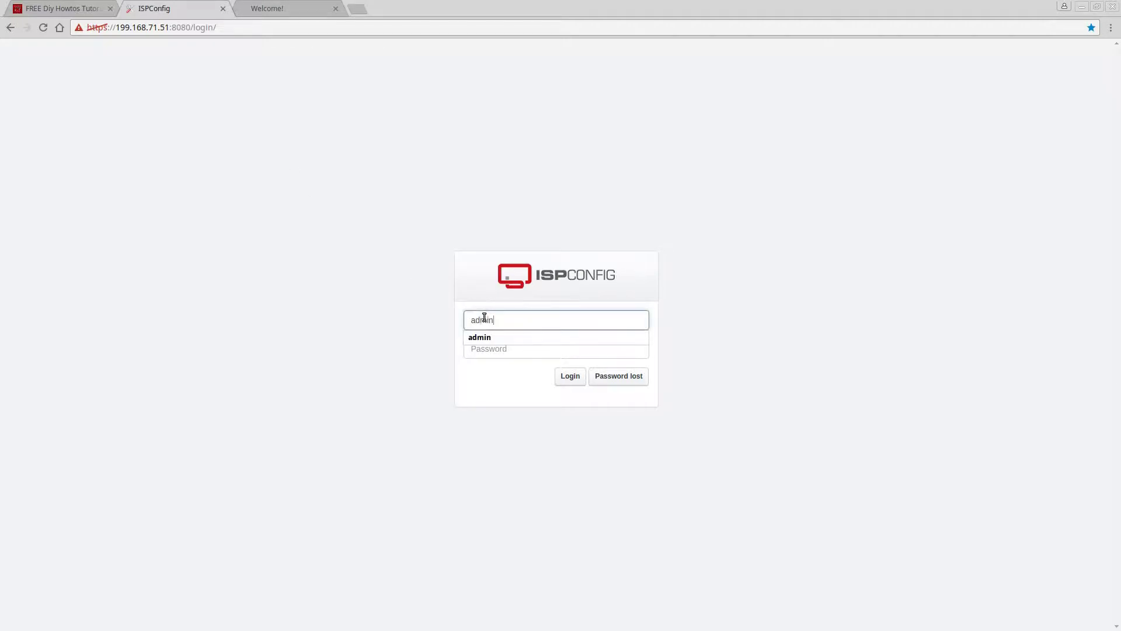
key("Tab")
type("*******")
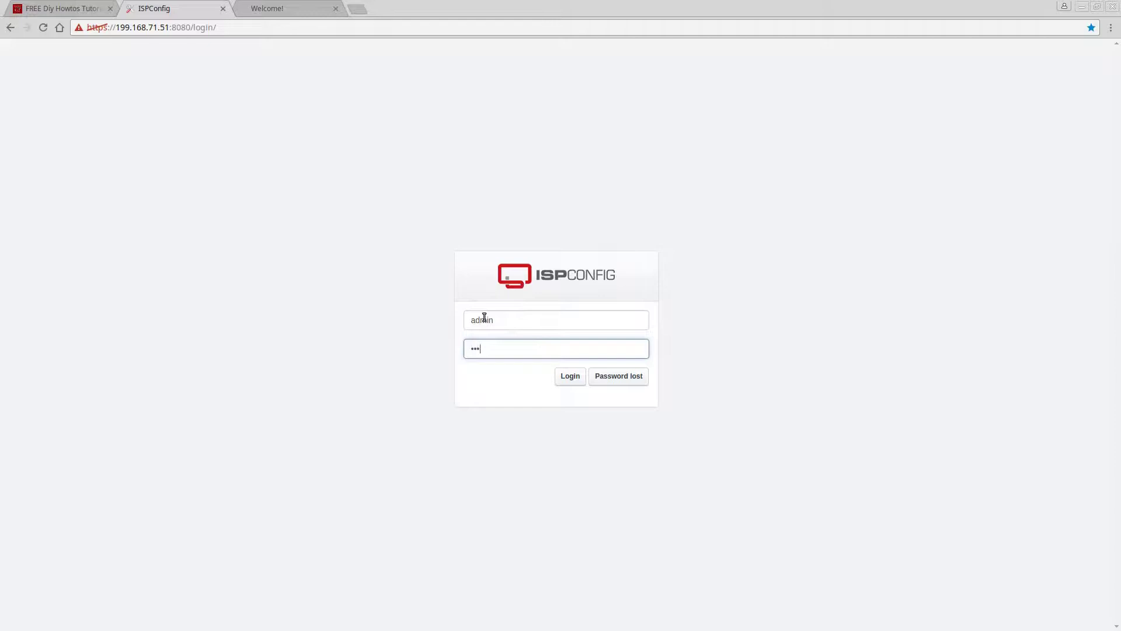
type("****")
key("Return")
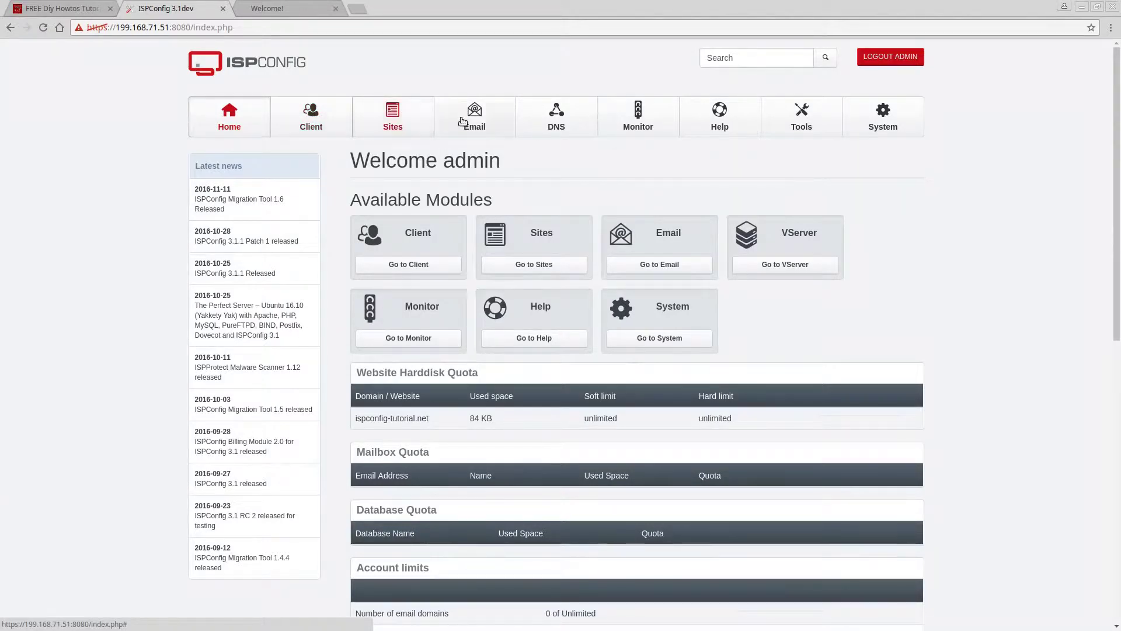
left_click(551, 112)
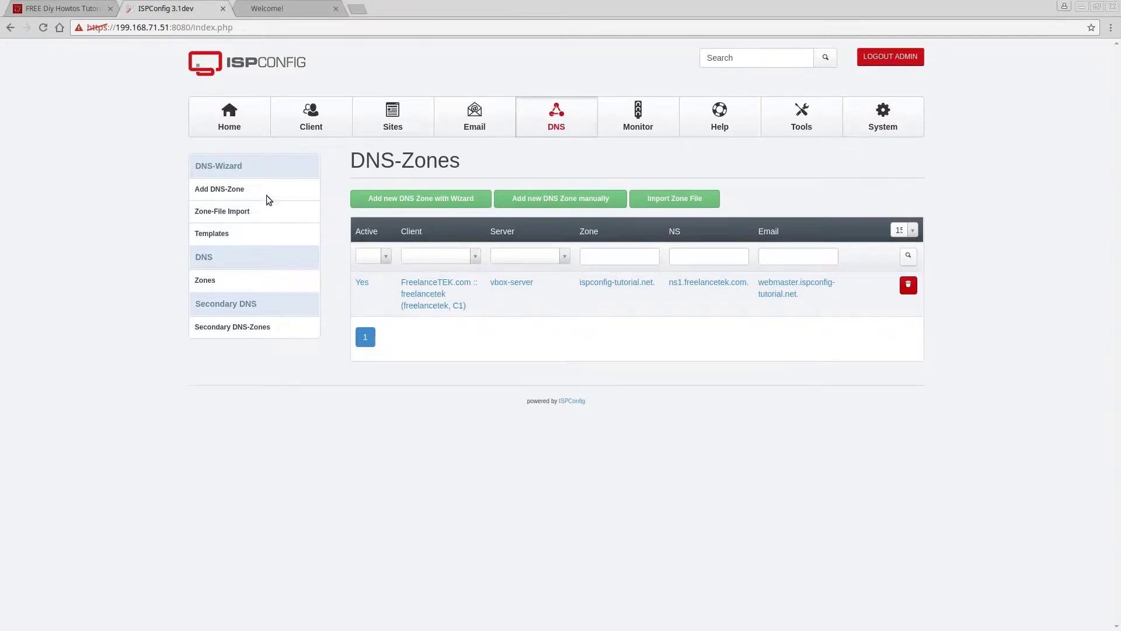
left_click(889, 56)
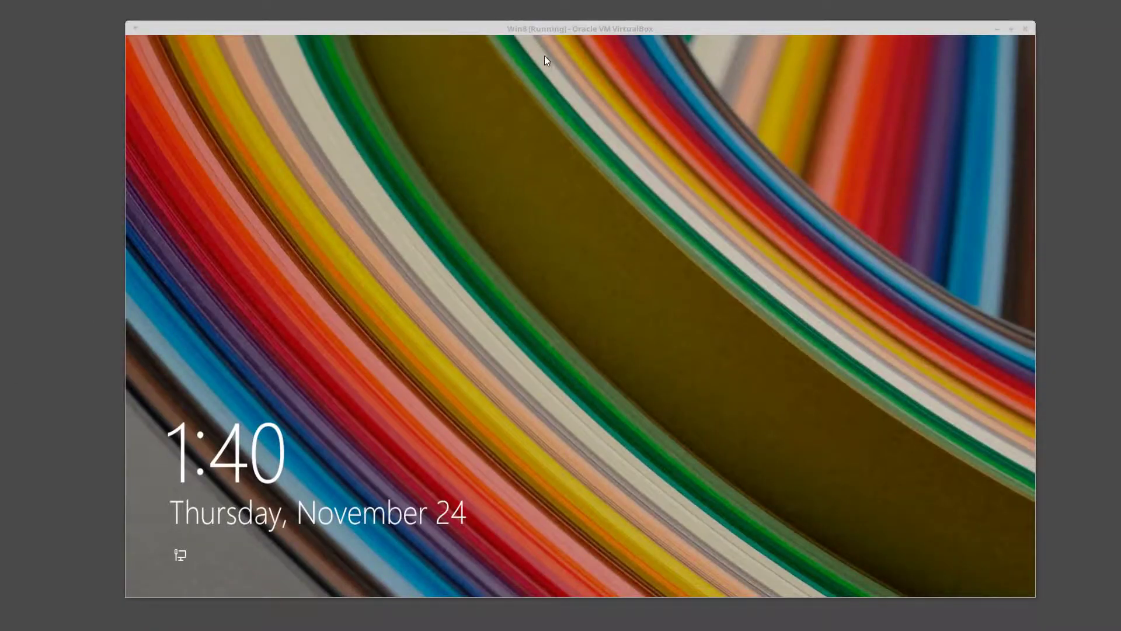
- Sign in to the Windows 8 guest with the account password
left_click_drag(547, 26, 544, 16)
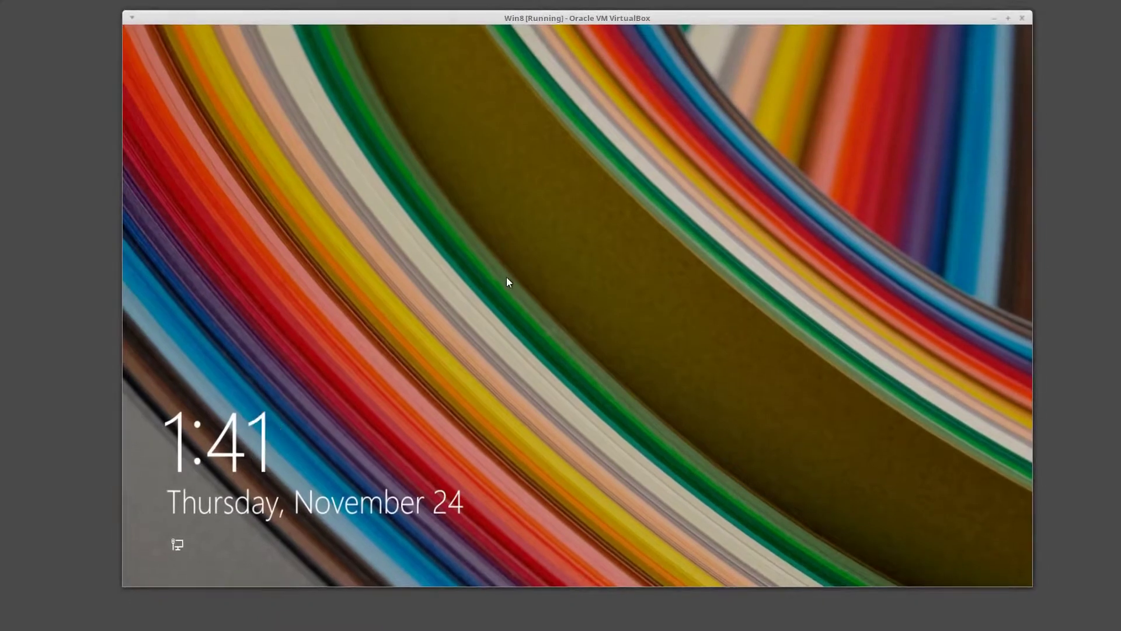
left_click(506, 279)
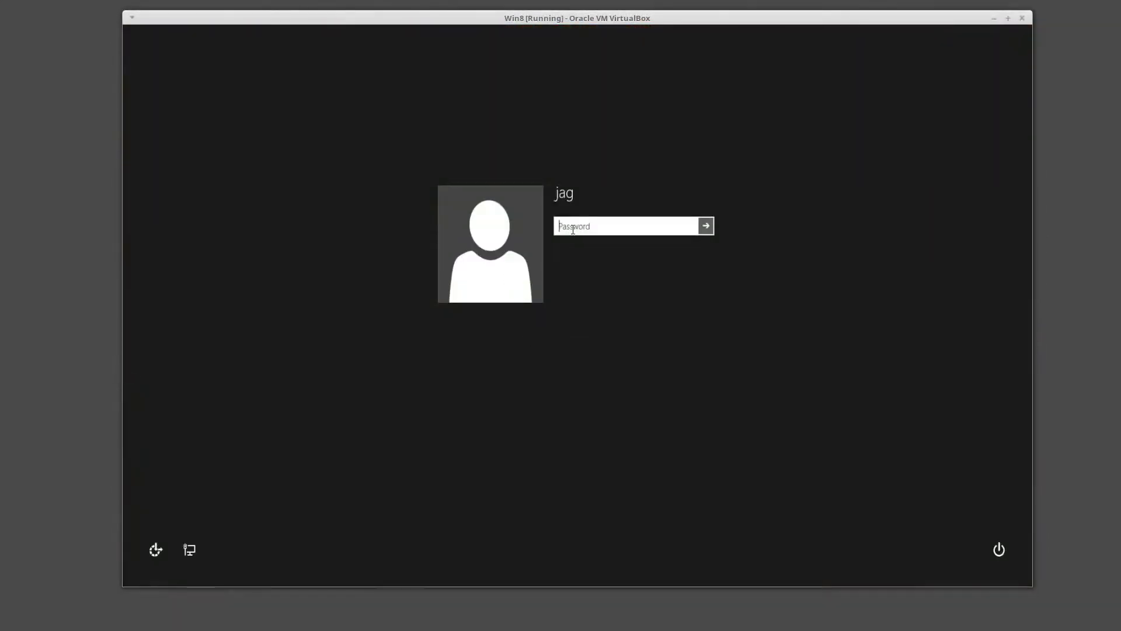
type("••••••••")
key("Return")
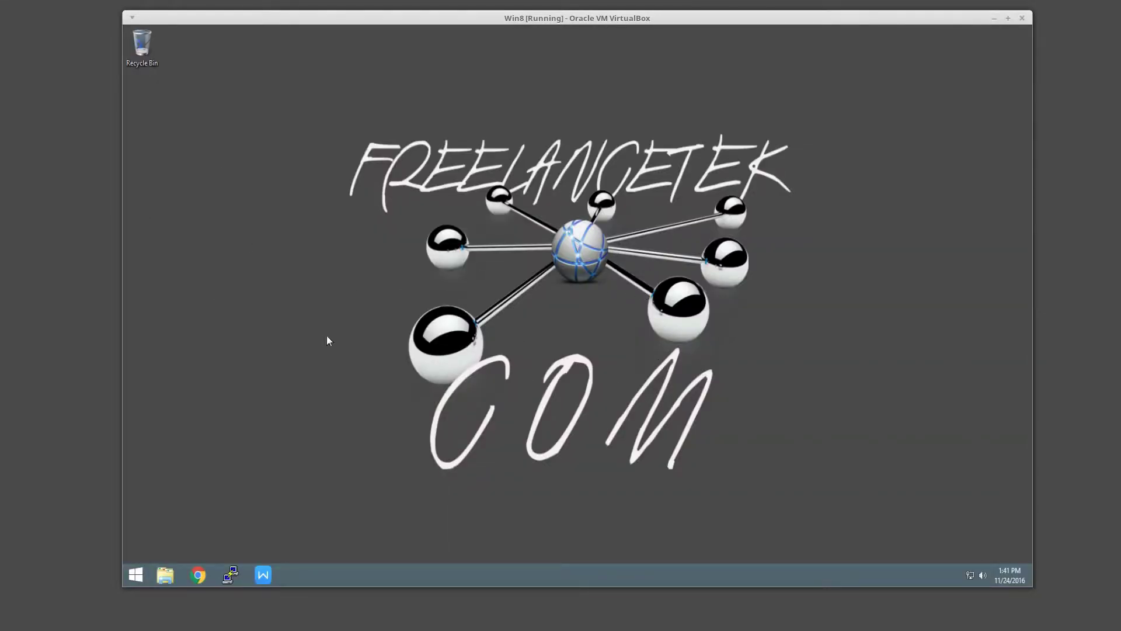
- Open the Ethernet adapter's properties from the Network and Sharing Center
right_click(968, 572)
left_click(959, 562)
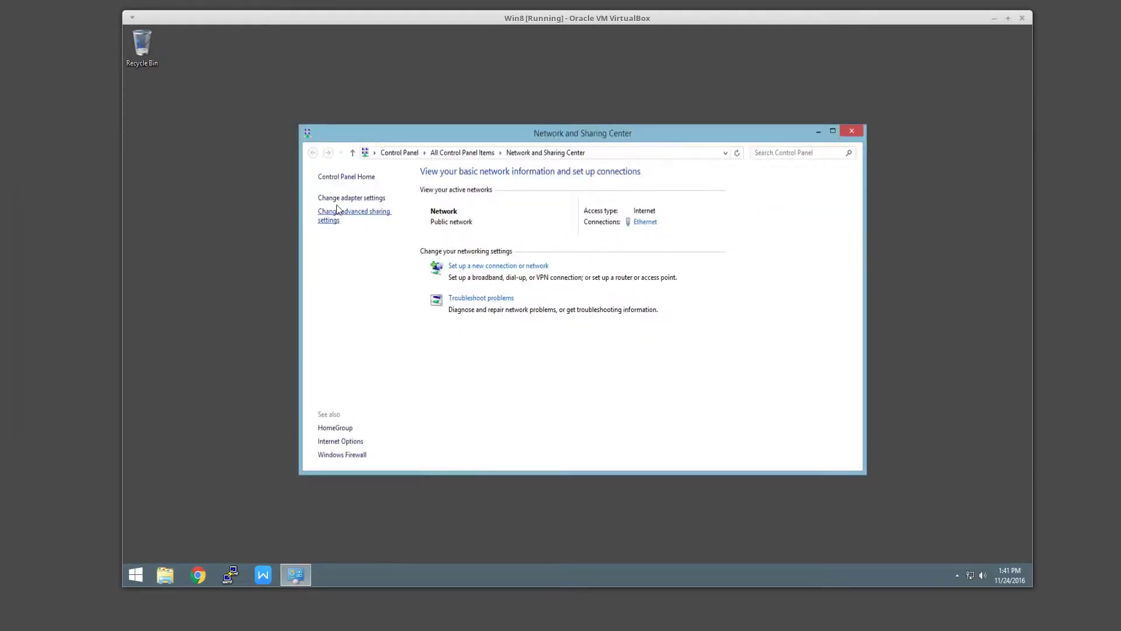
left_click(339, 198)
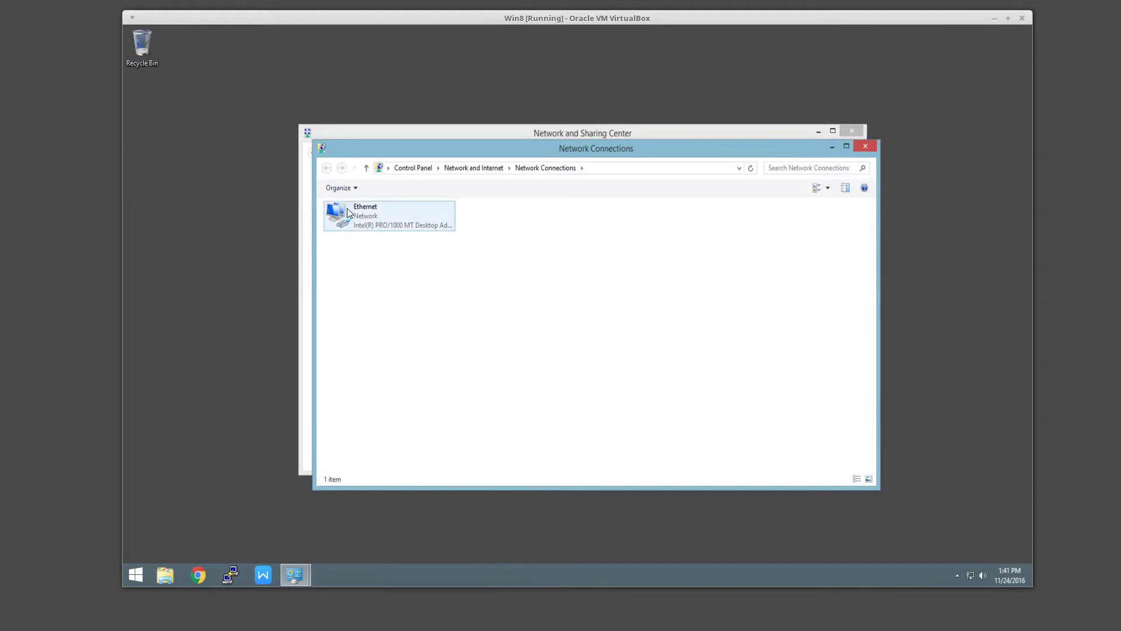
left_click(348, 212)
right_click(348, 211)
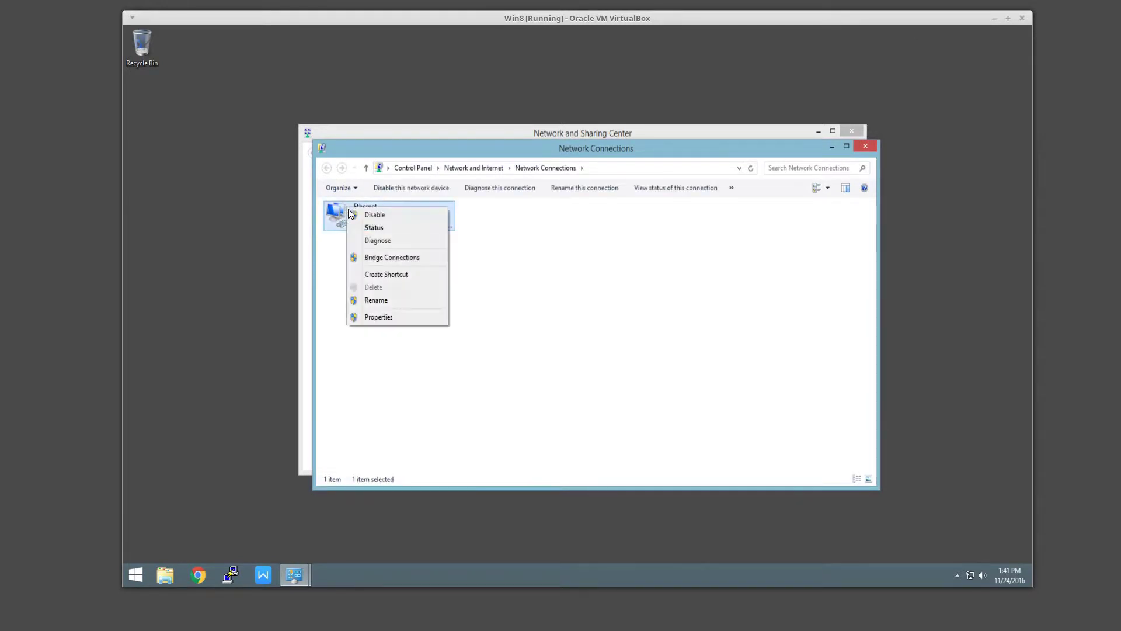
left_click(396, 315)
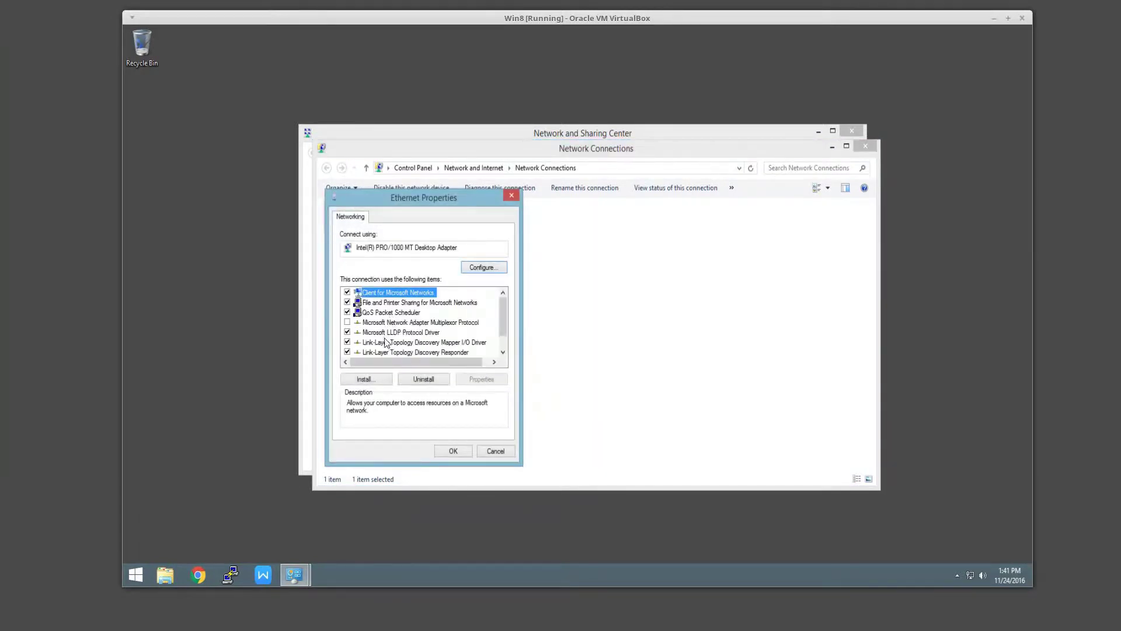
- Disable IPv6 and set IPv4 preferred DNS to 199.168.71.51, then close the network windows
scroll(467, 336, "down", 1)
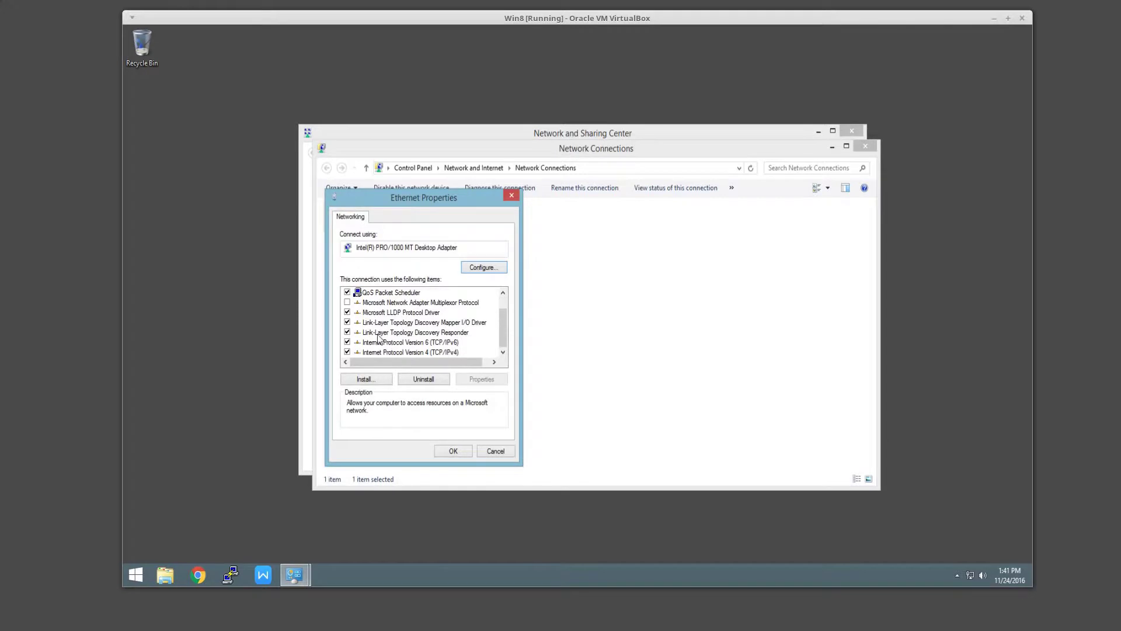
left_click(347, 341)
left_click(381, 352)
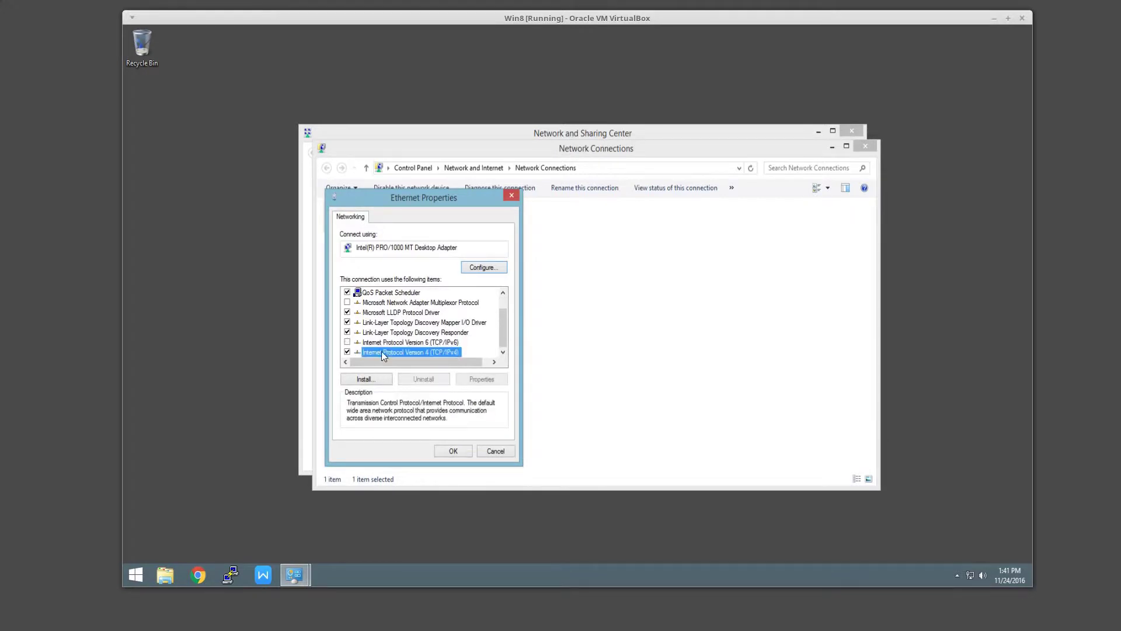
double_click(383, 352)
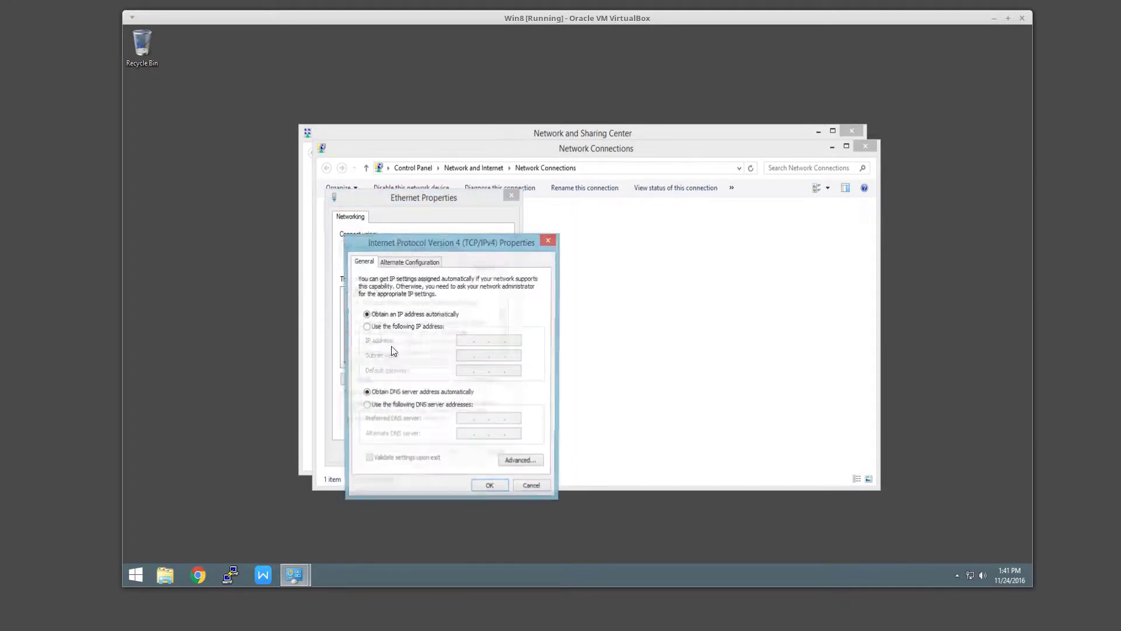
left_click(393, 407)
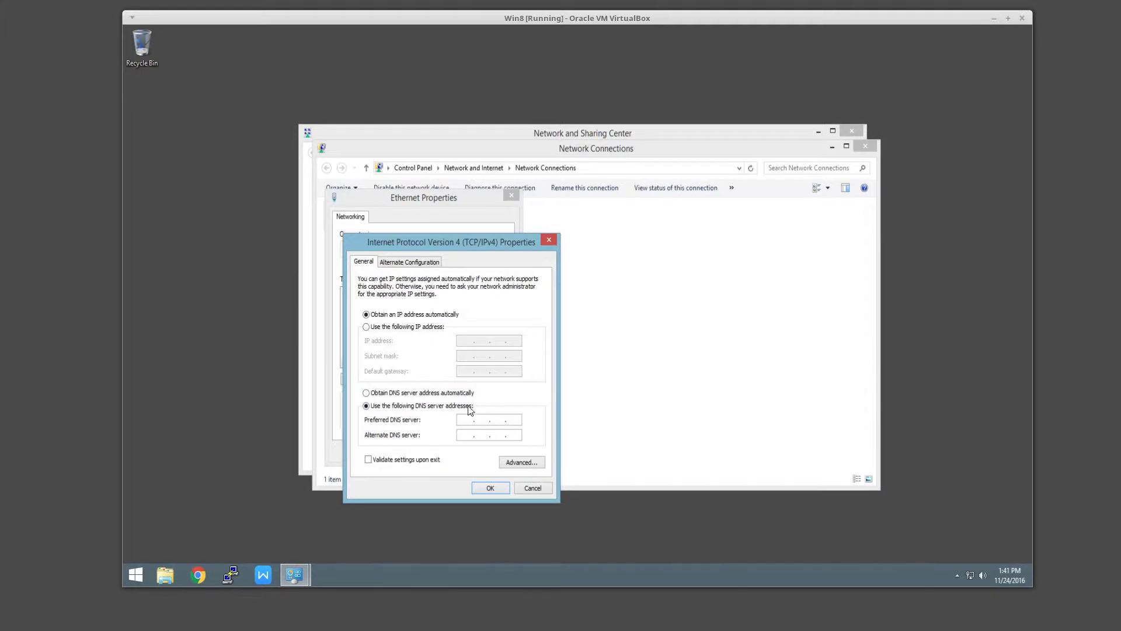
type("199 . 168 . 71 . 51")
left_click(475, 488)
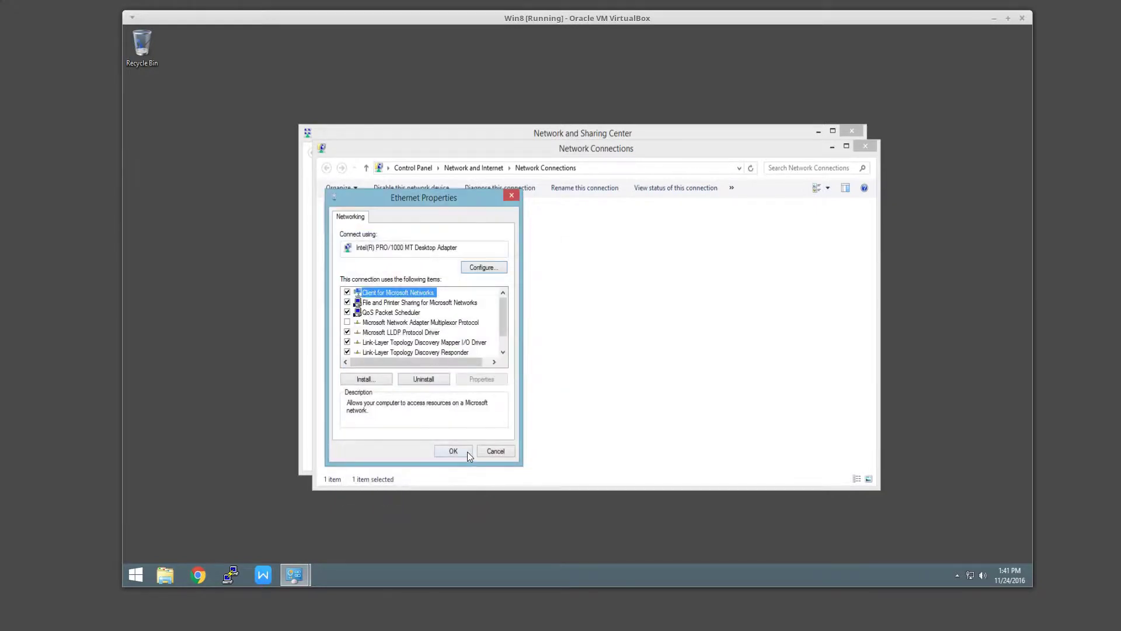
left_click(467, 451)
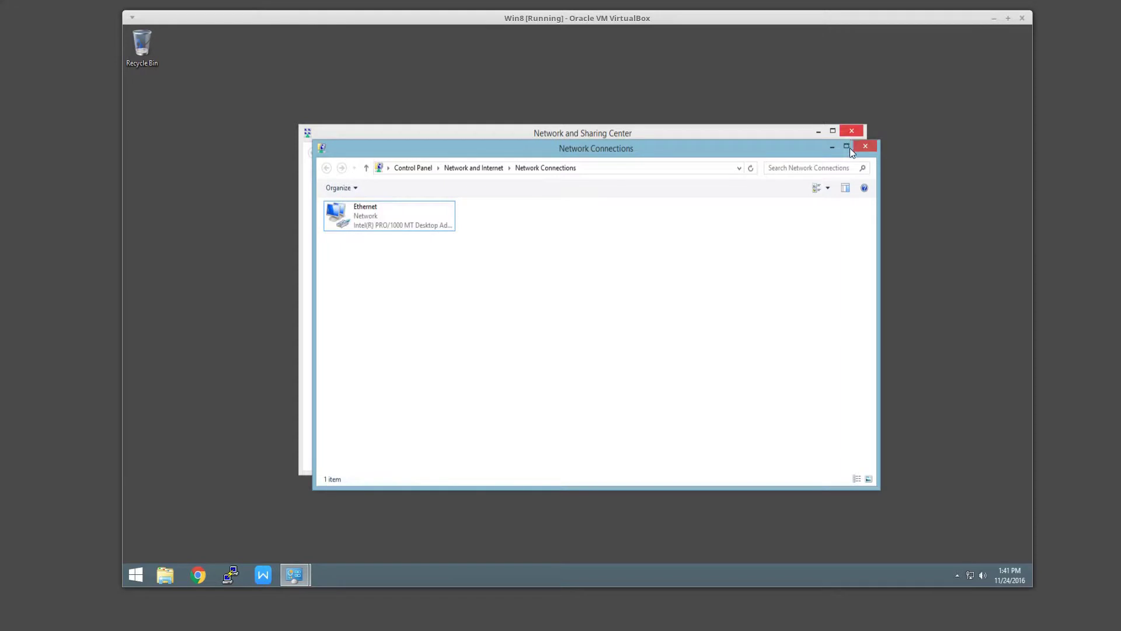
left_click(864, 146)
left_click(852, 130)
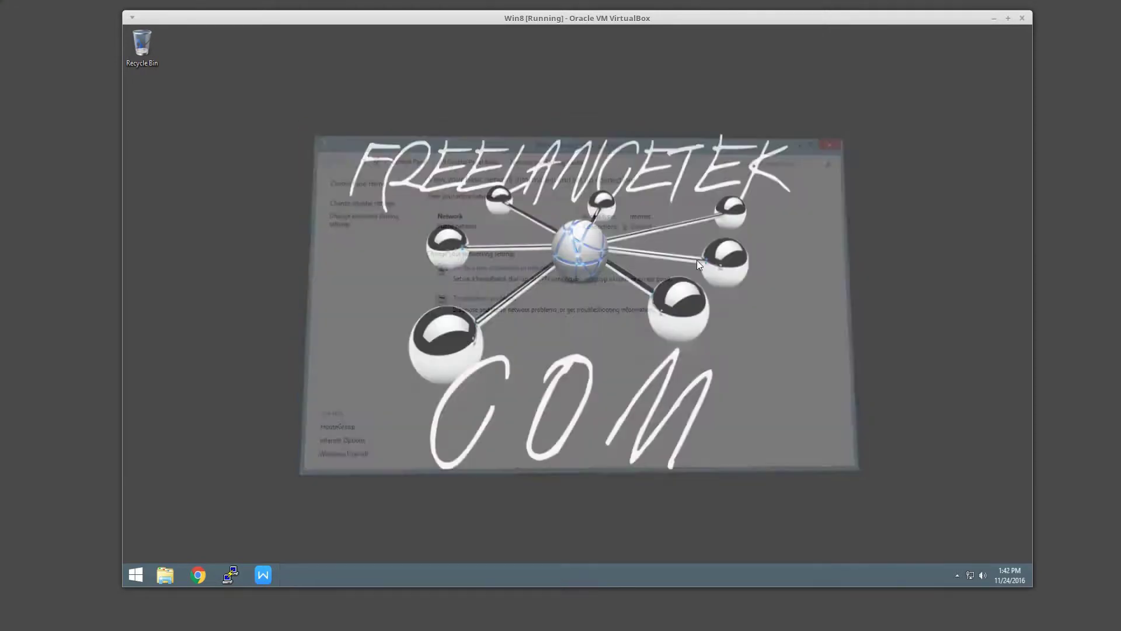
- Launch Google Chrome from the taskbar and open a new empty tab
left_click(204, 578)
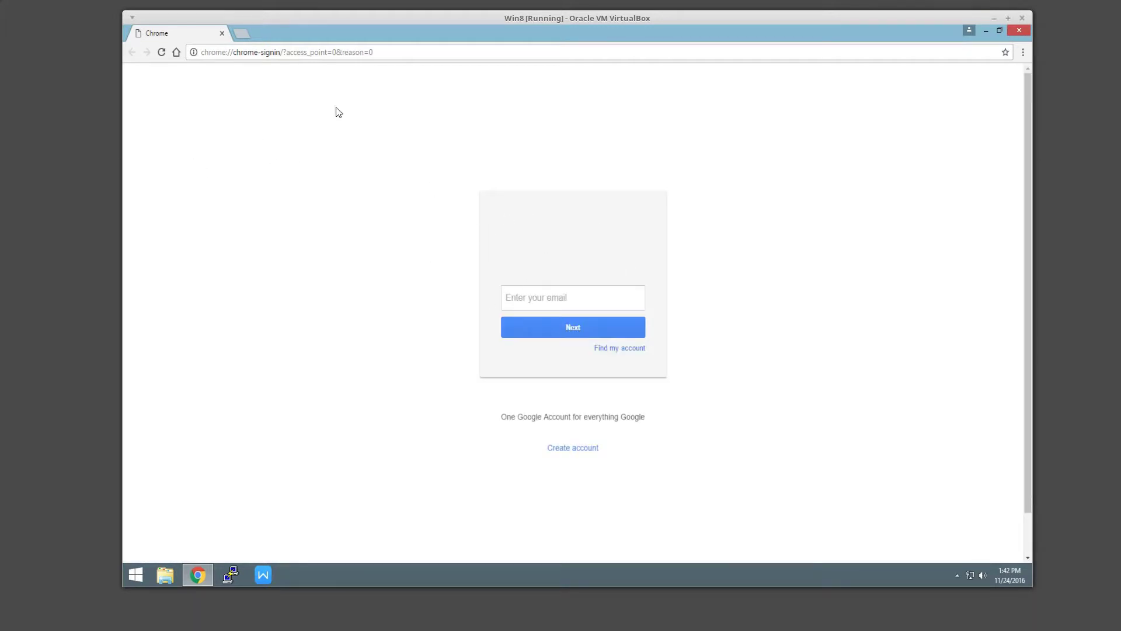
left_click(240, 33)
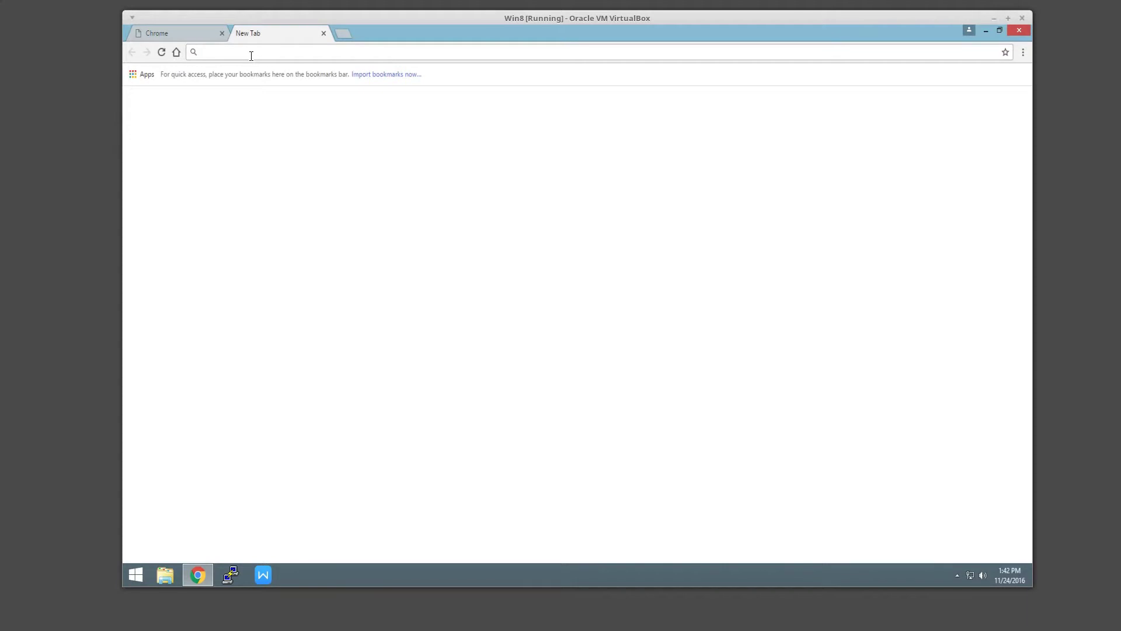
- Enter ispconfig-tutorial.net in the address bar to load the default welcome page
type("ispconf")
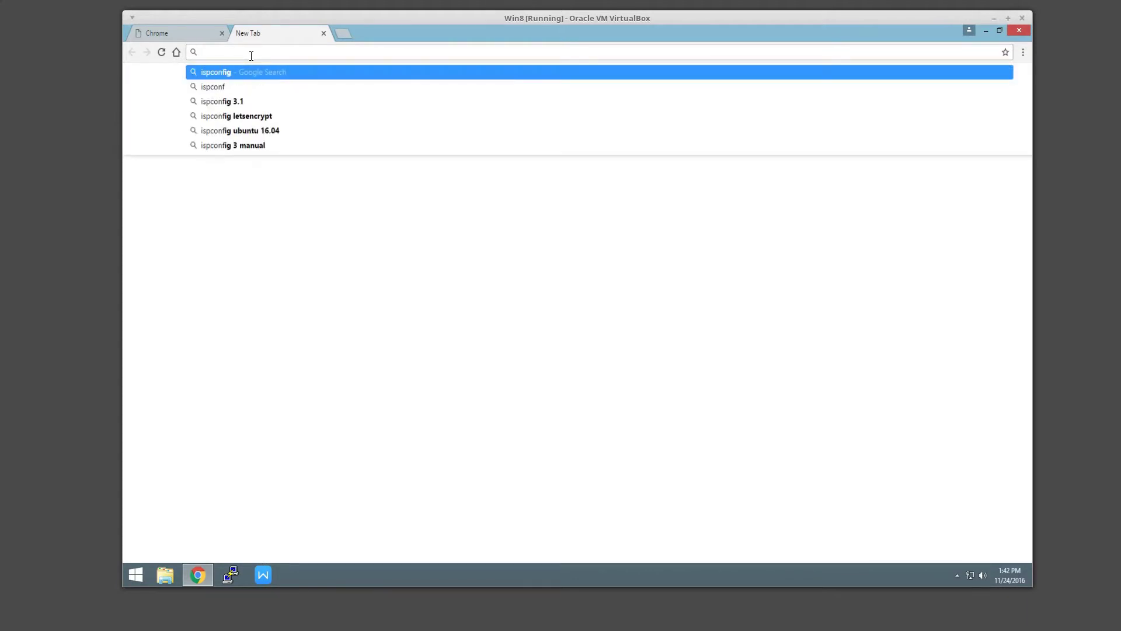
type("ig")
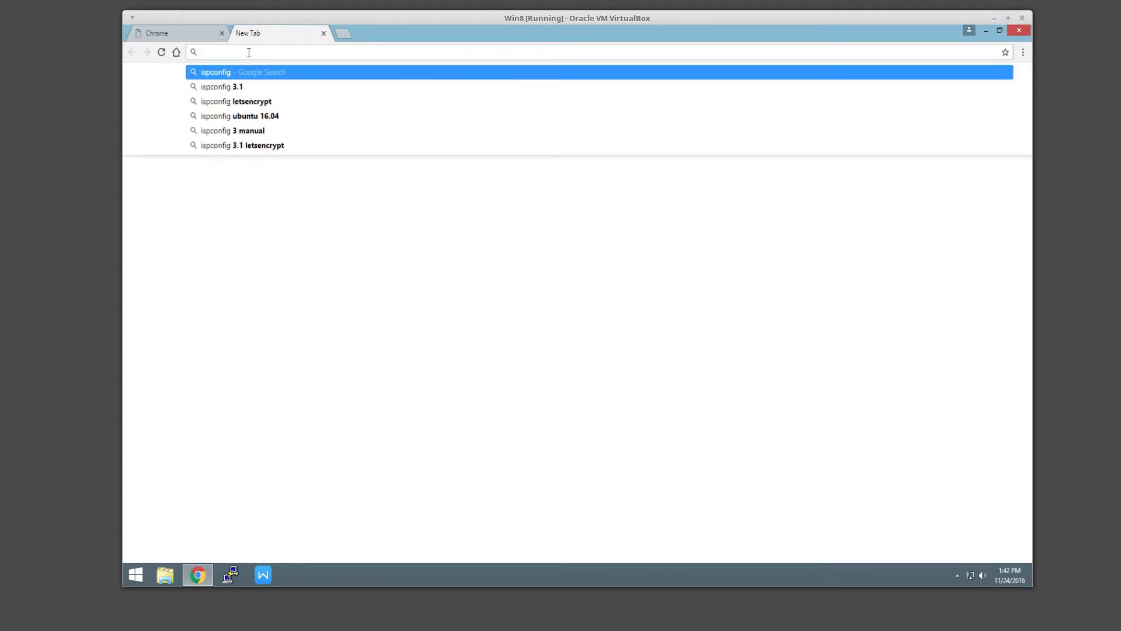
type("-")
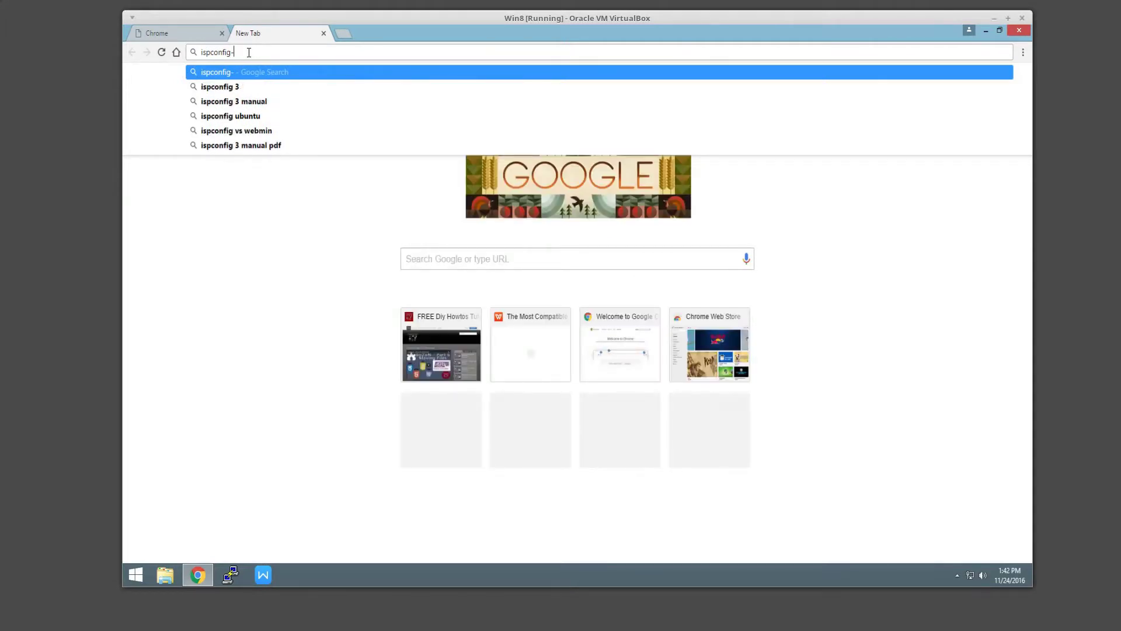
type("tur")
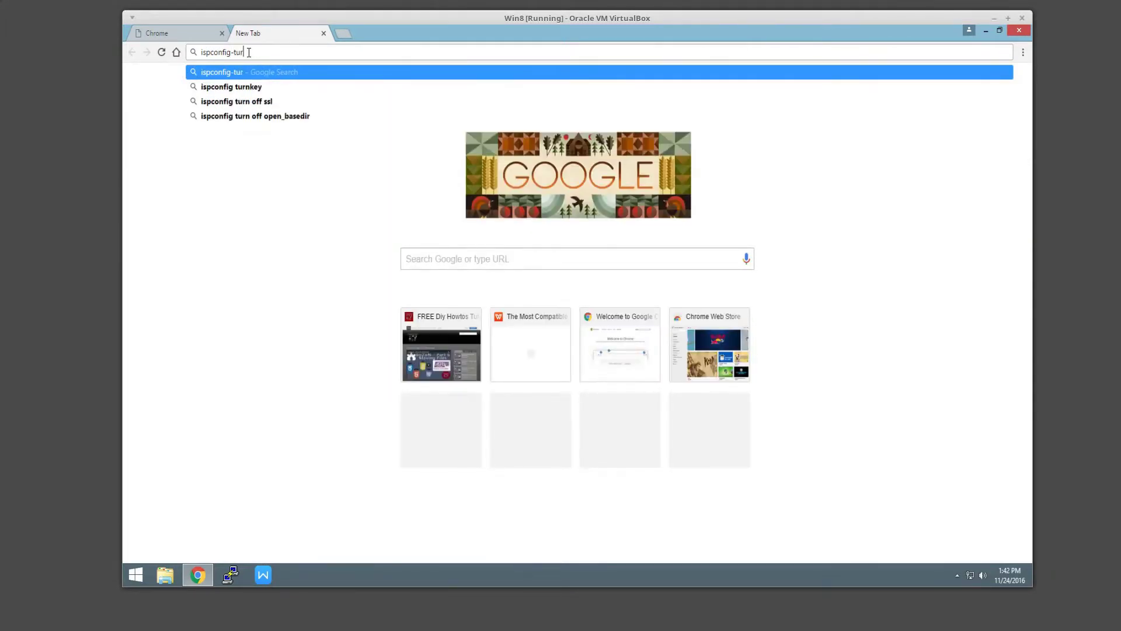
key("BackSpace")
type("tori")
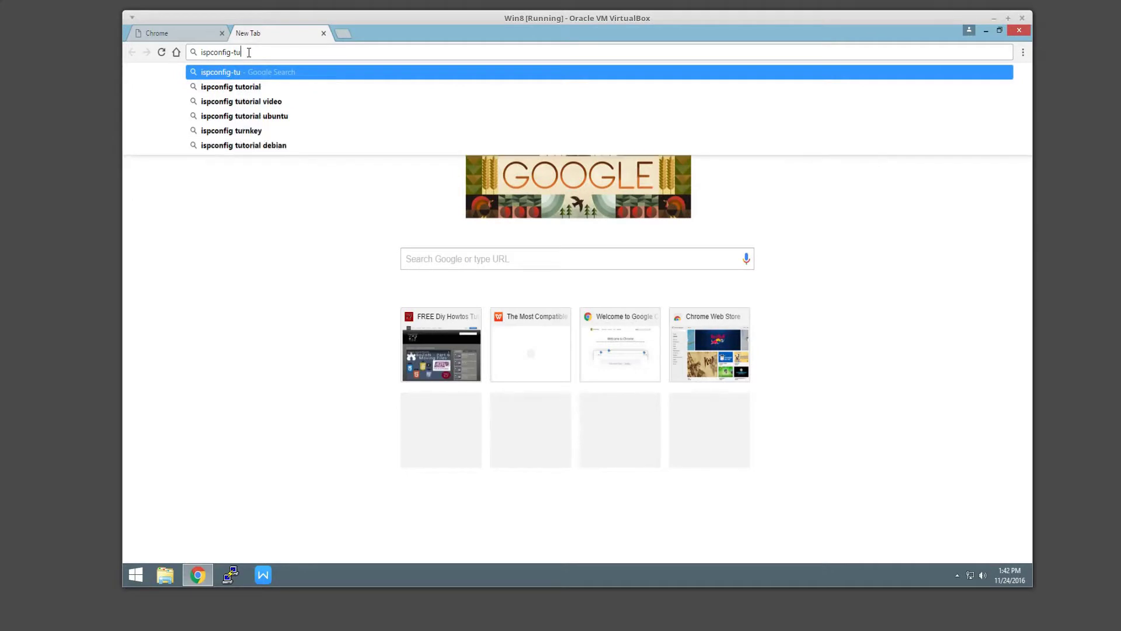
type("al")
type(".net")
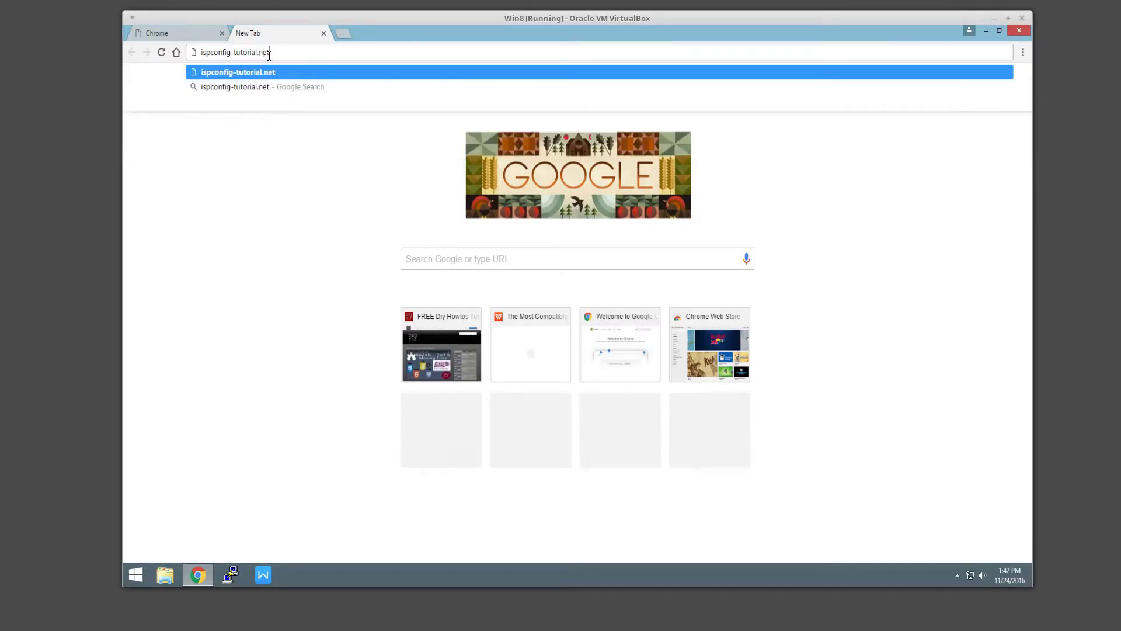
key("Return")
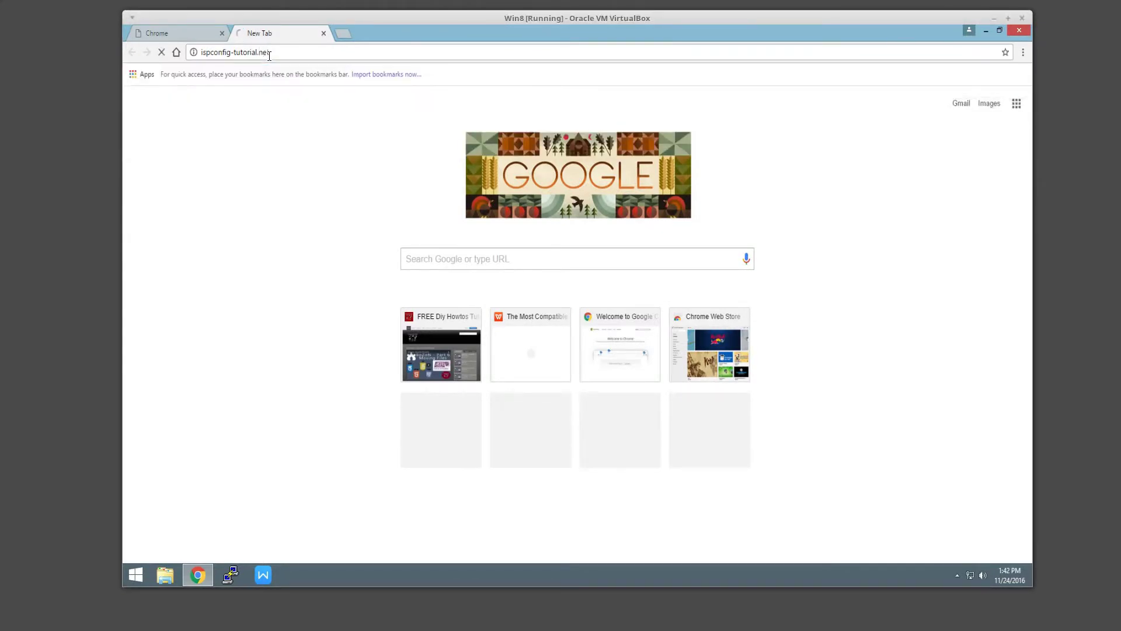